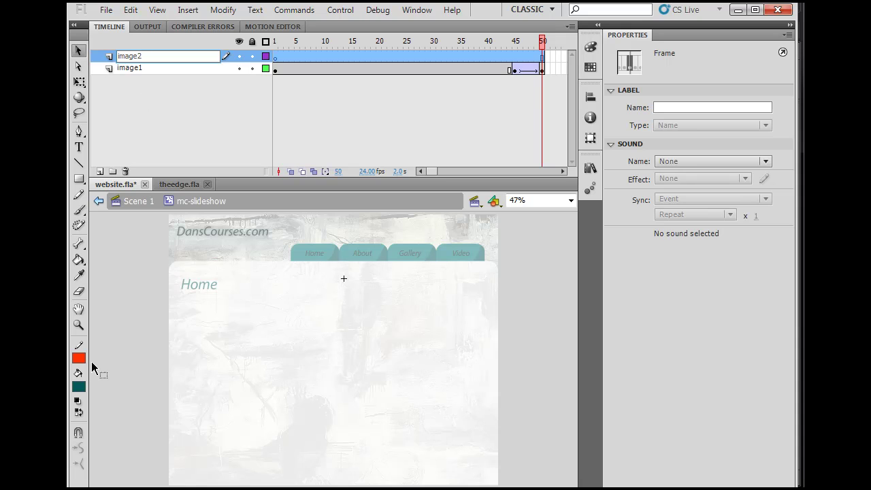
- Commit the layer name image2, then go from Scene 1 back inside the mc-slideshow clip
left_click(150, 311)
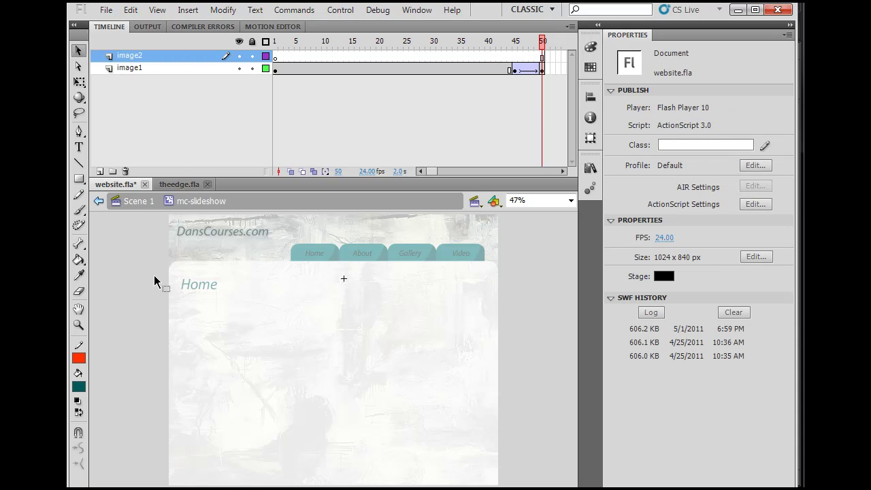
left_click(136, 201)
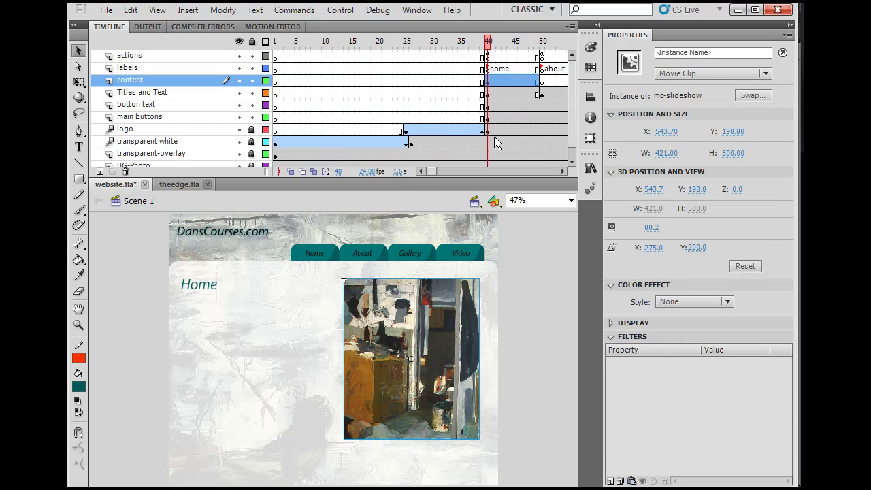
scroll(435, 170, "right", 5)
left_click_drag(438, 171, 435, 172)
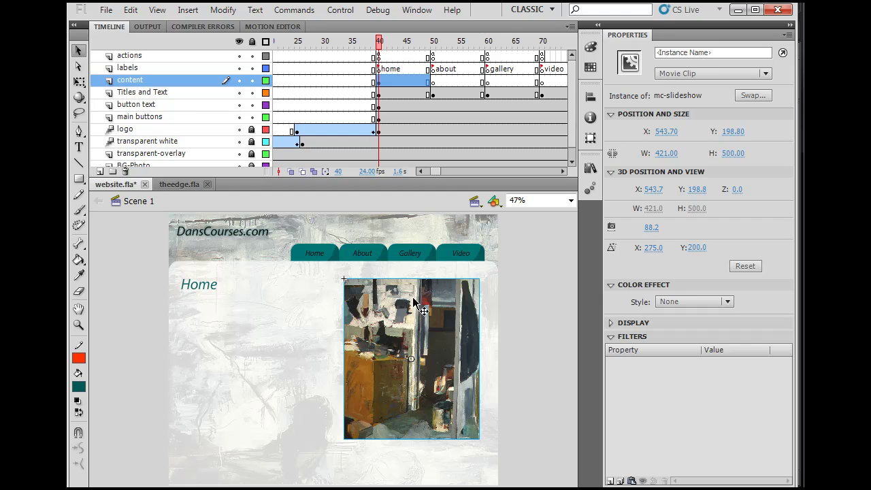
left_click(522, 336)
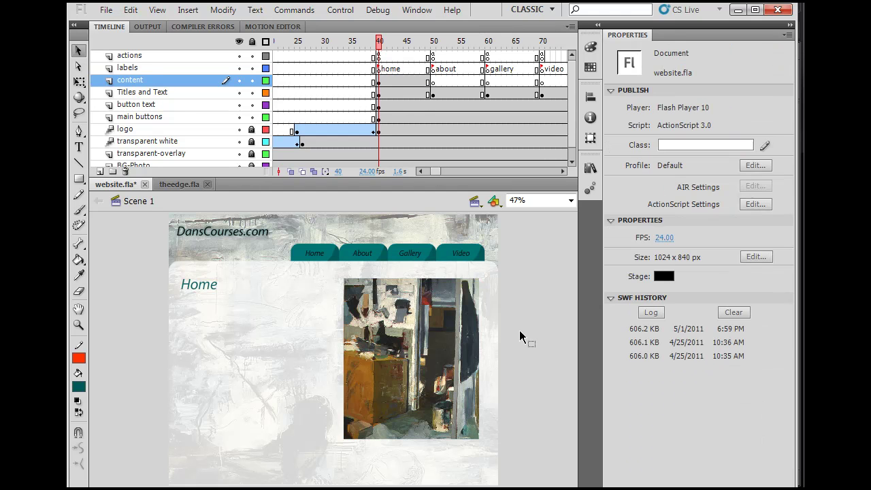
left_click(436, 334)
double_click(403, 340)
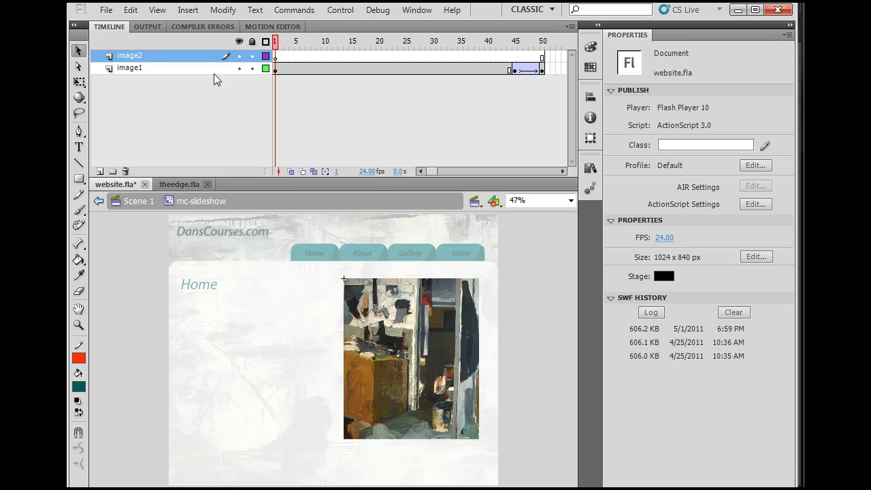
- Insert a new keyframe at frame 45 on the image2 layer
left_click_drag(275, 41, 224, 53)
left_click(515, 57)
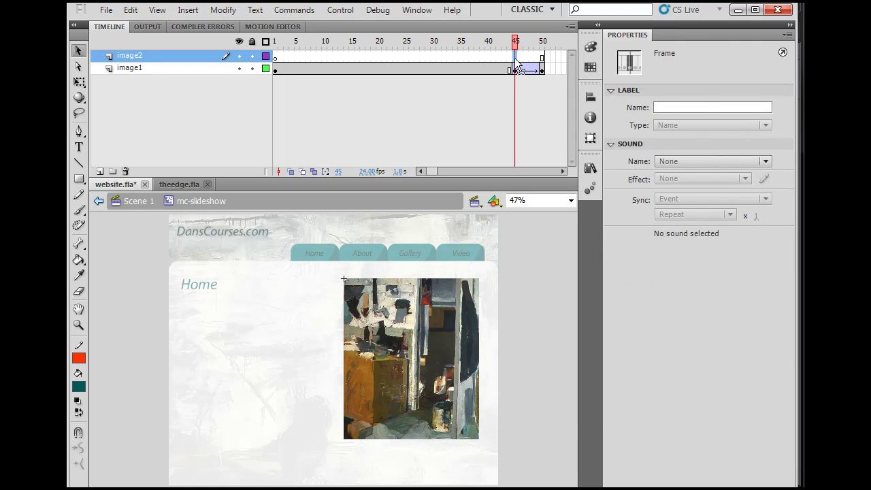
right_click(515, 60)
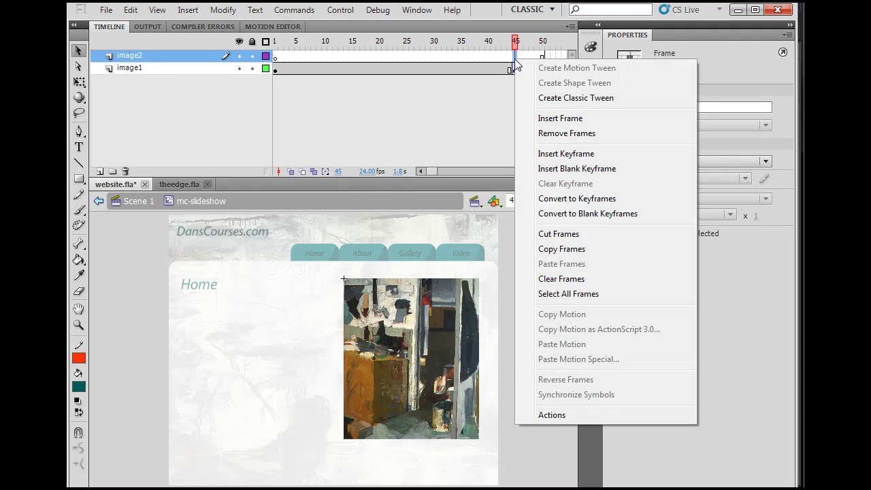
left_click(549, 152)
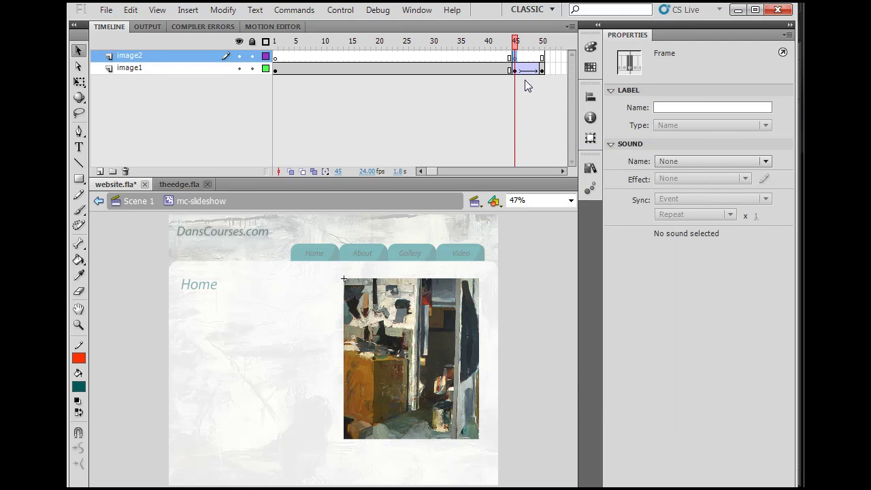
- Drag med10.jpg from the Library onto the stage
left_click(589, 169)
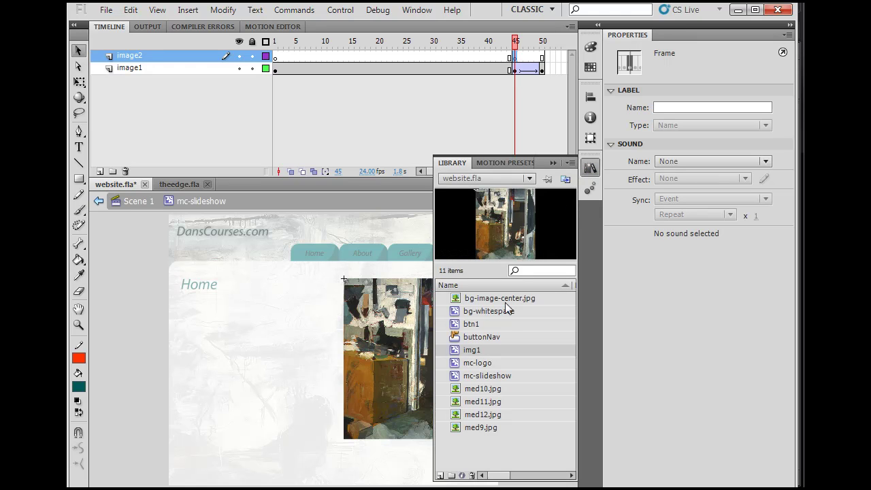
left_click(482, 392)
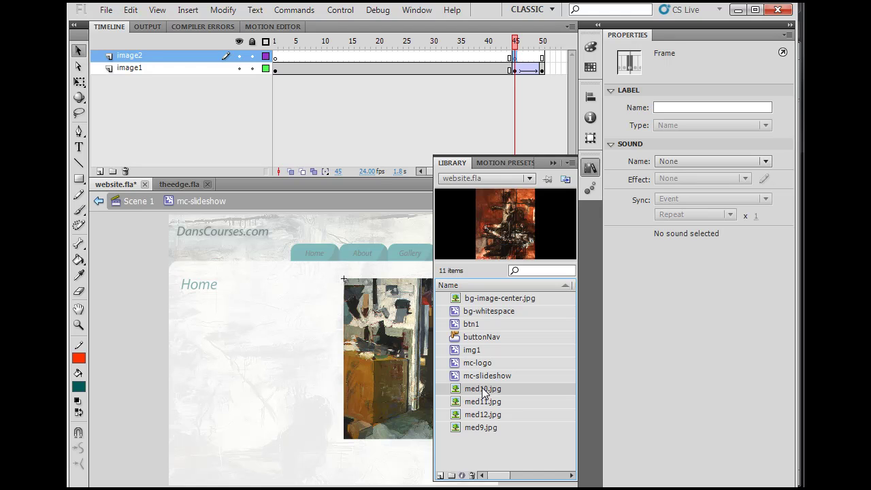
left_click_drag(518, 207, 332, 355)
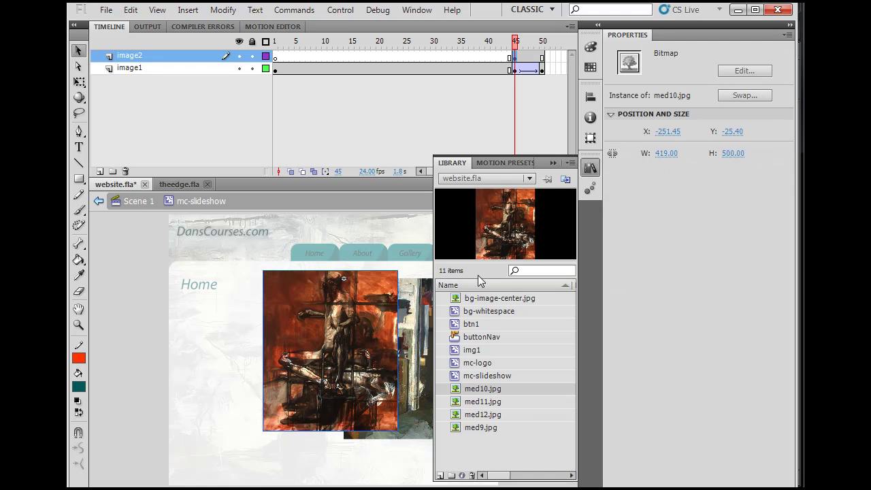
left_click(552, 162)
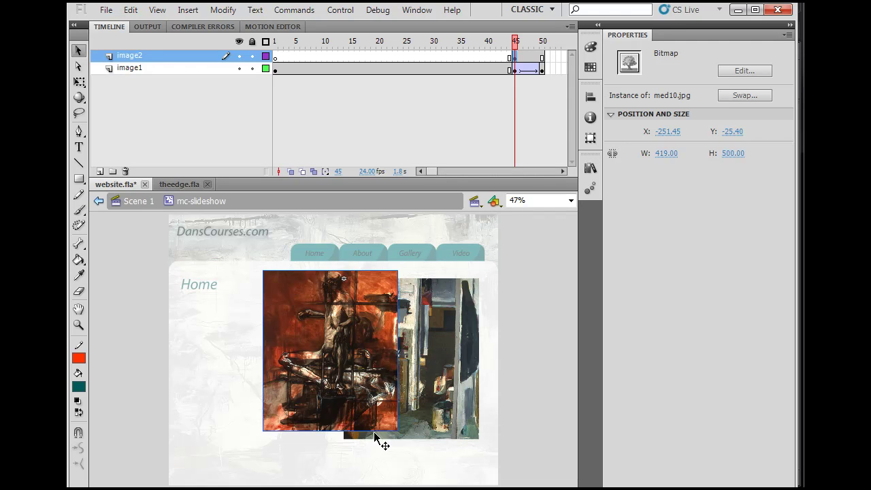
- Position the med10.jpg image at X 0, Y 0
left_click(204, 416)
left_click(311, 403)
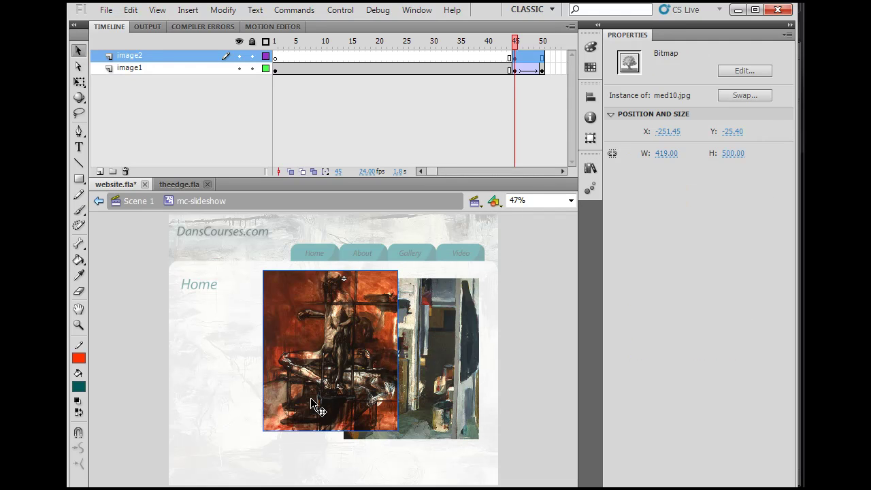
left_click(667, 131)
type("0")
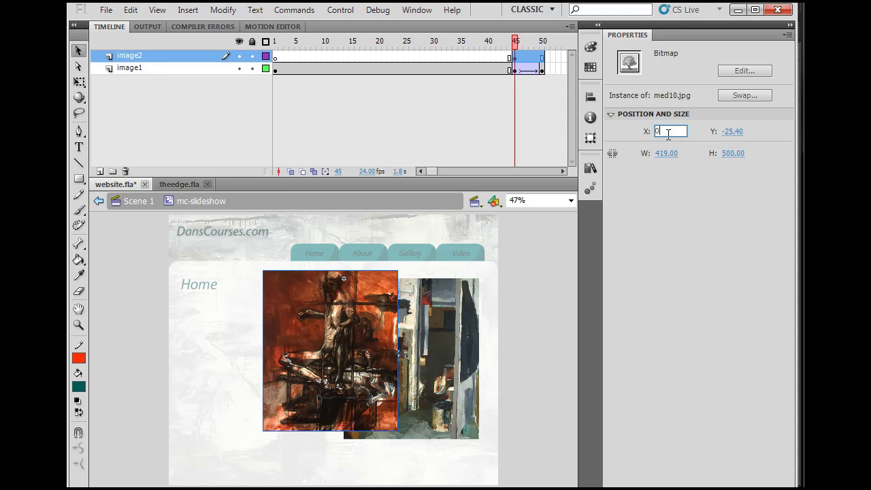
key("Tab")
type("0")
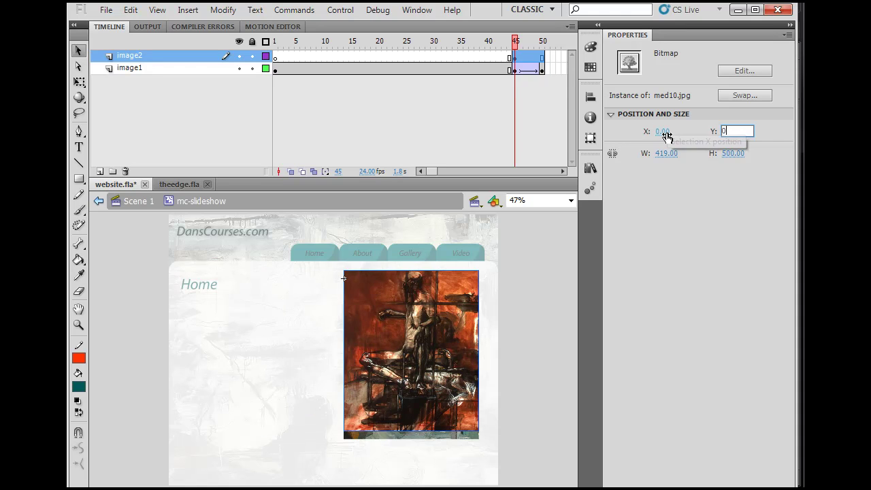
key("Return")
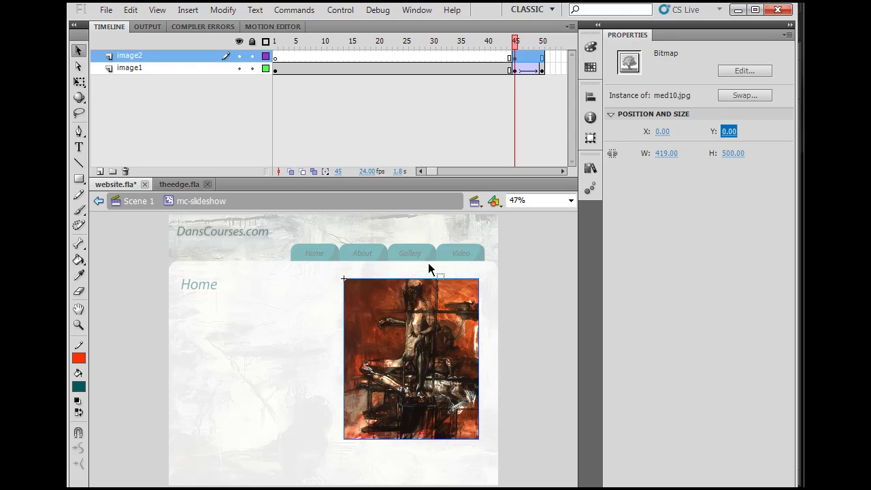
left_click(283, 354)
left_click(374, 354)
- Convert the med10.jpg bitmap into a Movie Clip symbol named img2
left_click(224, 11)
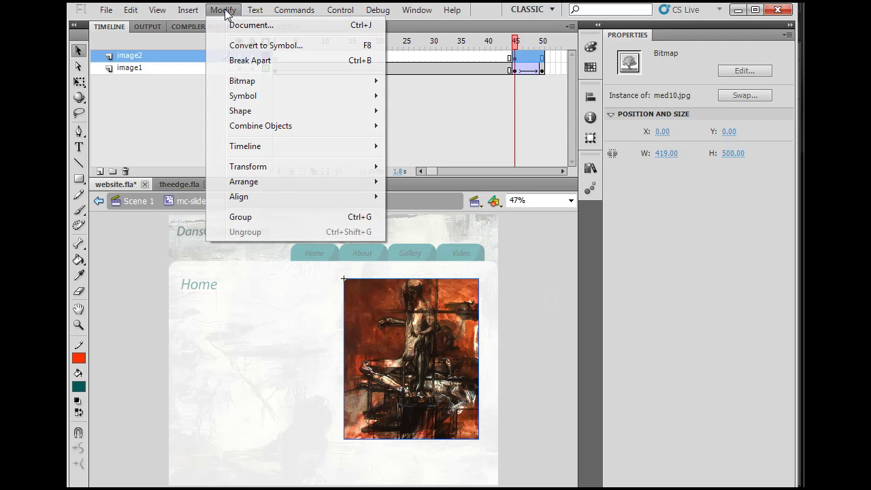
left_click(275, 46)
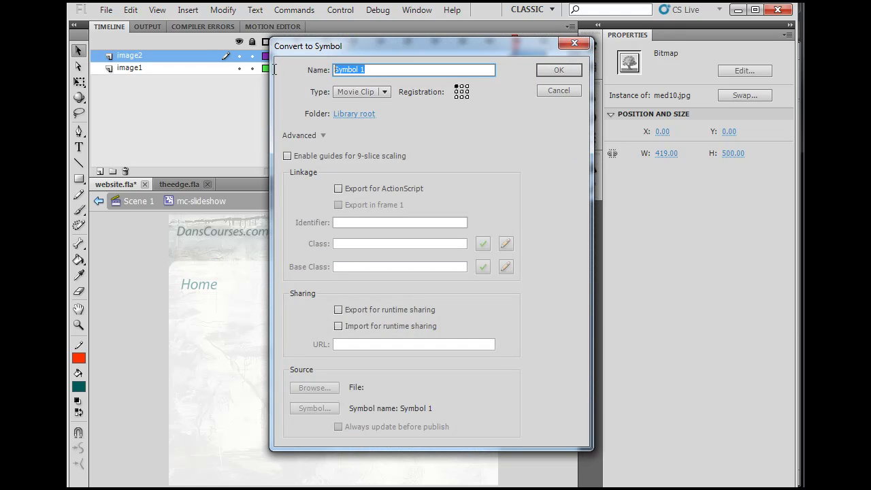
type("img2")
left_click(554, 70)
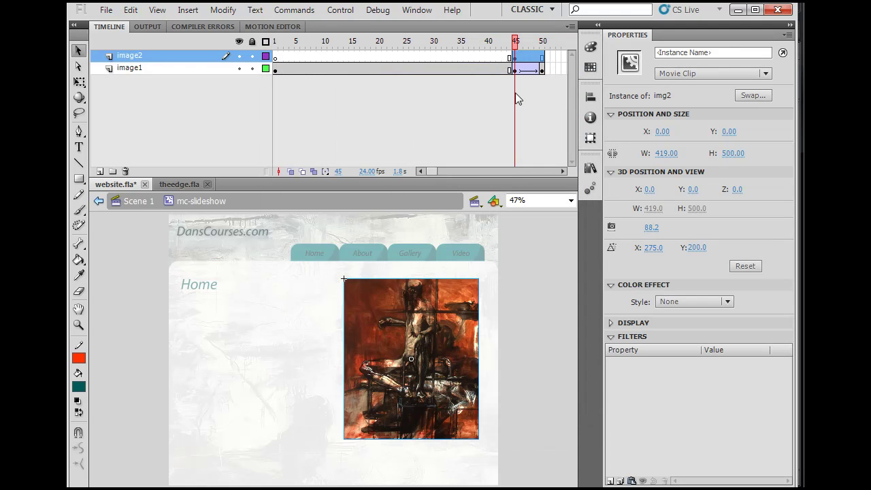
left_click(329, 343)
left_click(363, 338)
left_click_drag(433, 172, 431, 173)
left_click_drag(429, 171, 438, 171)
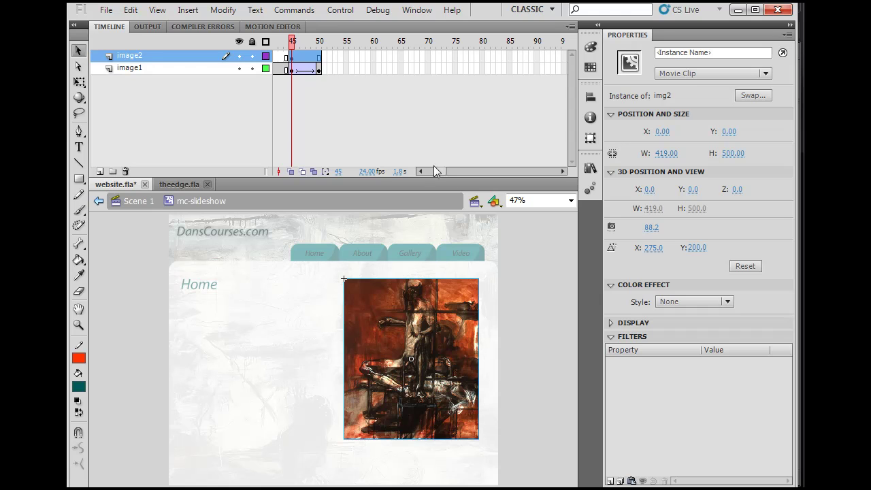
- Insert keyframes at frames 100, 95 and 50 on the image2 layer
left_click_drag(438, 167, 442, 167)
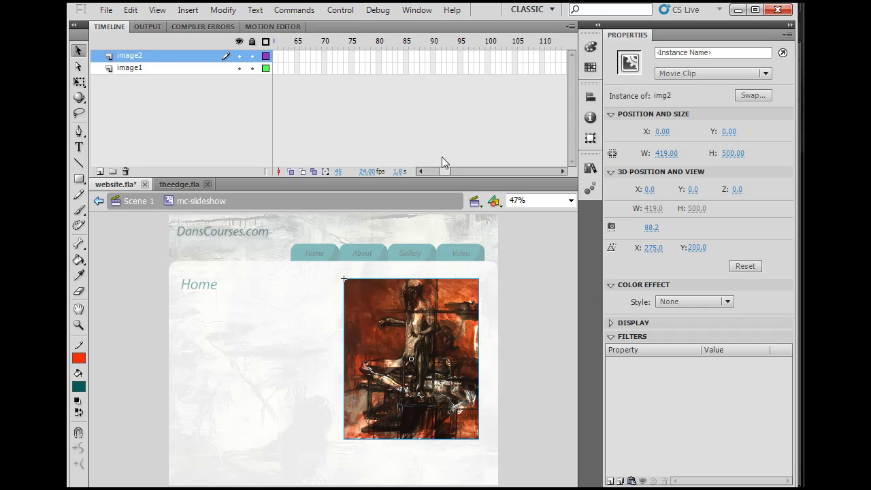
right_click(487, 59)
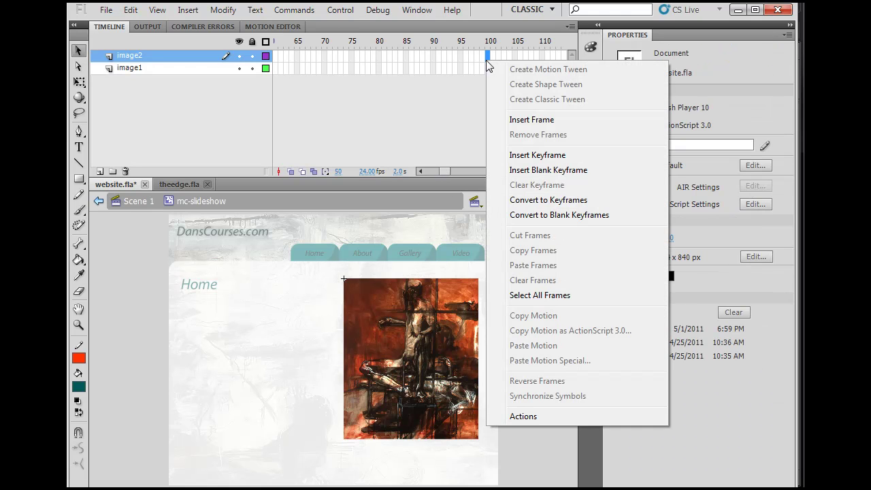
left_click(537, 155)
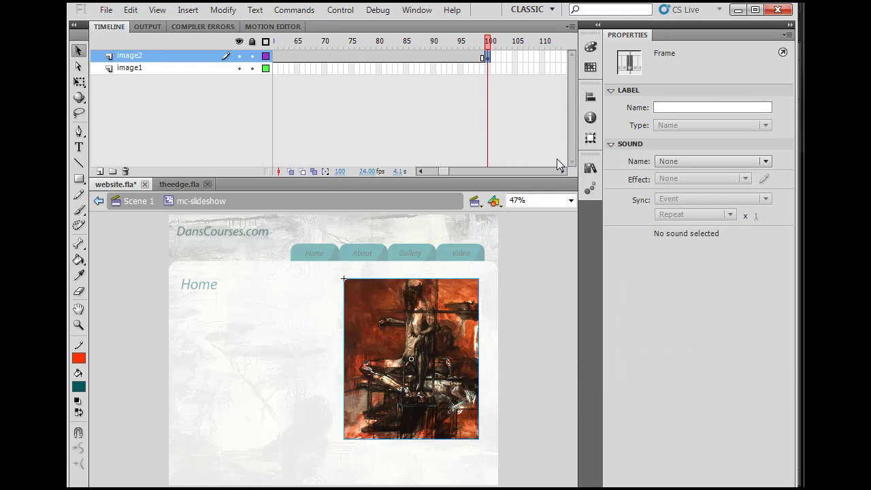
left_click(461, 57)
right_click(460, 59)
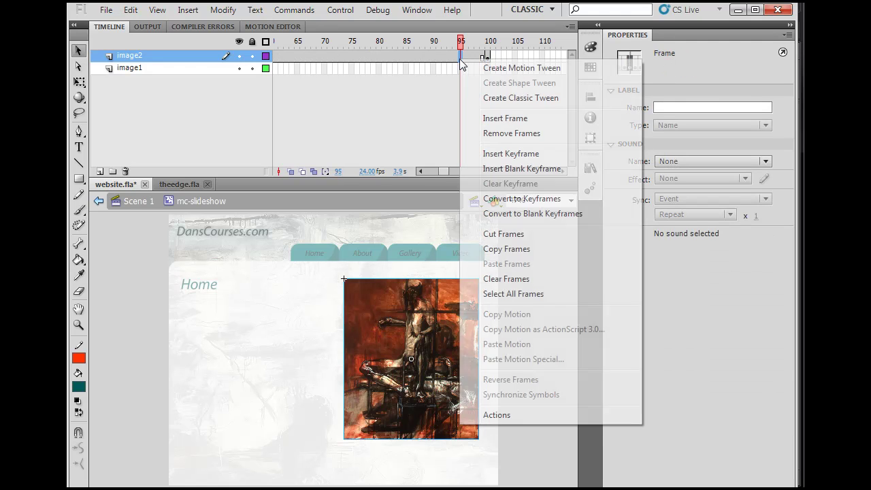
left_click(507, 154)
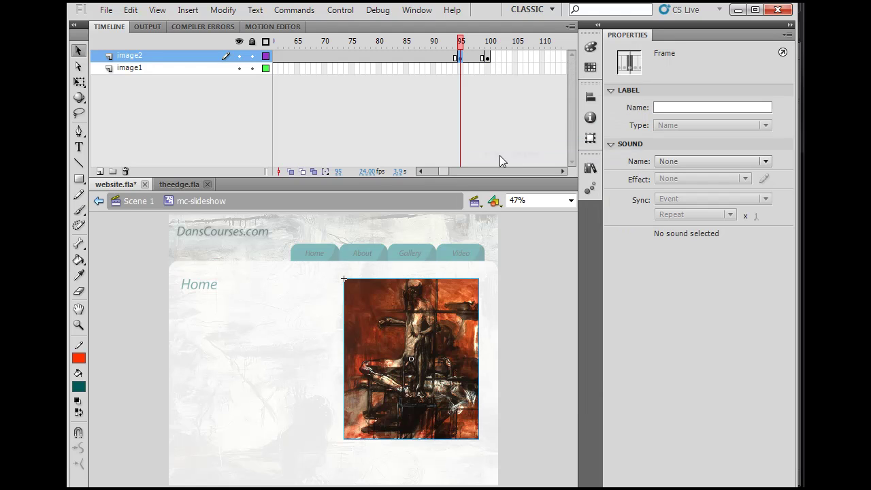
left_click_drag(447, 170, 439, 170)
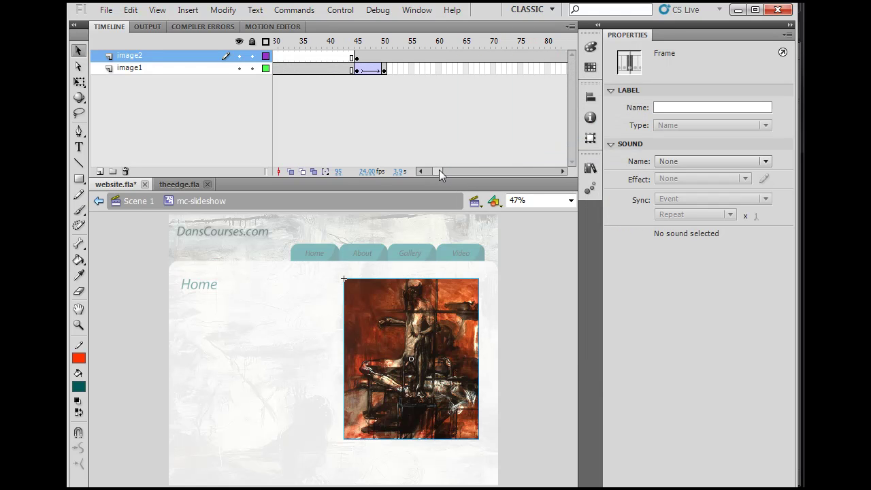
left_click(384, 57)
right_click(385, 57)
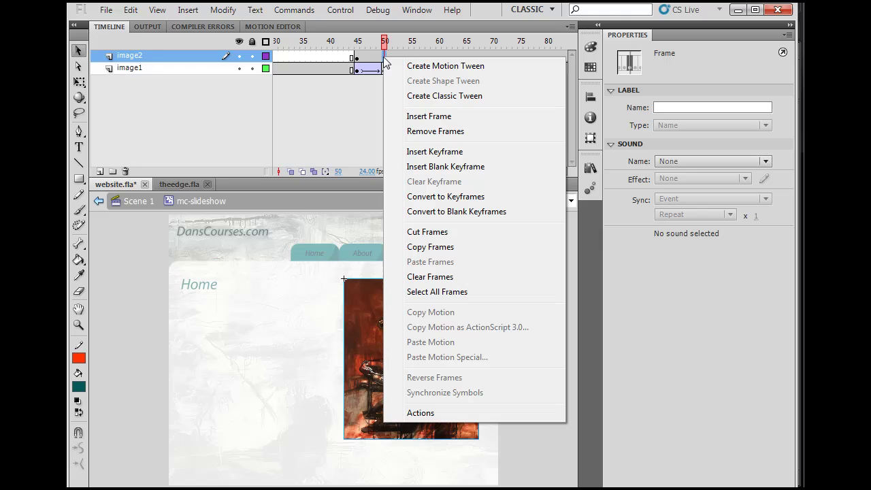
left_click(432, 152)
- Select the img2 instance at frame 100 and show its properties
mouse_move(384, 41)
left_mouse_down()
mouse_move(358, 42)
mouse_move(389, 44)
left_mouse_up()
left_click(440, 171)
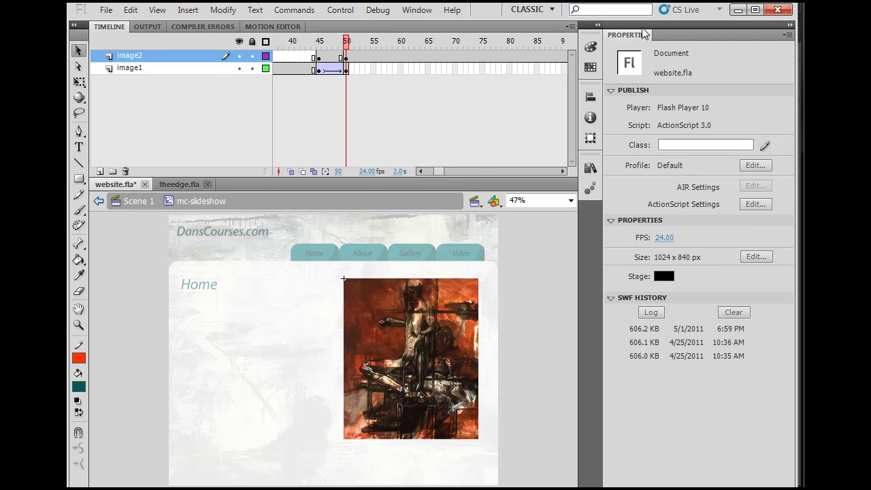
left_click(790, 26)
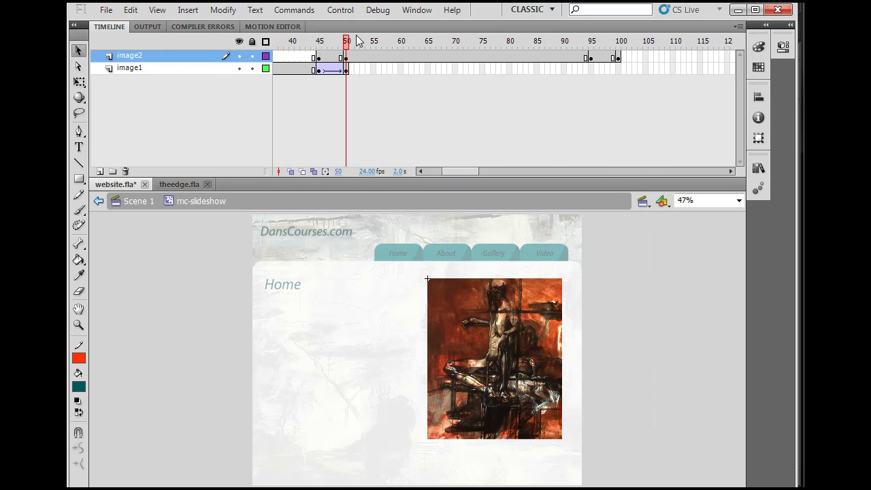
left_click_drag(350, 42, 620, 45)
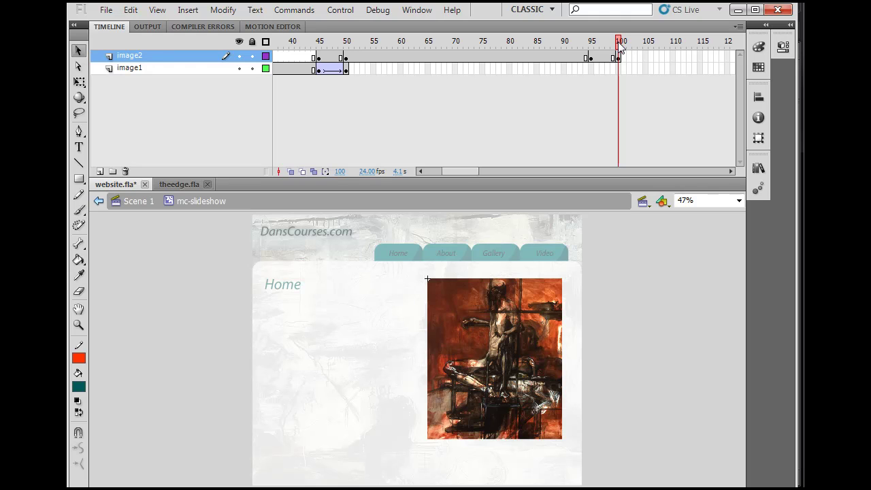
left_click(548, 336)
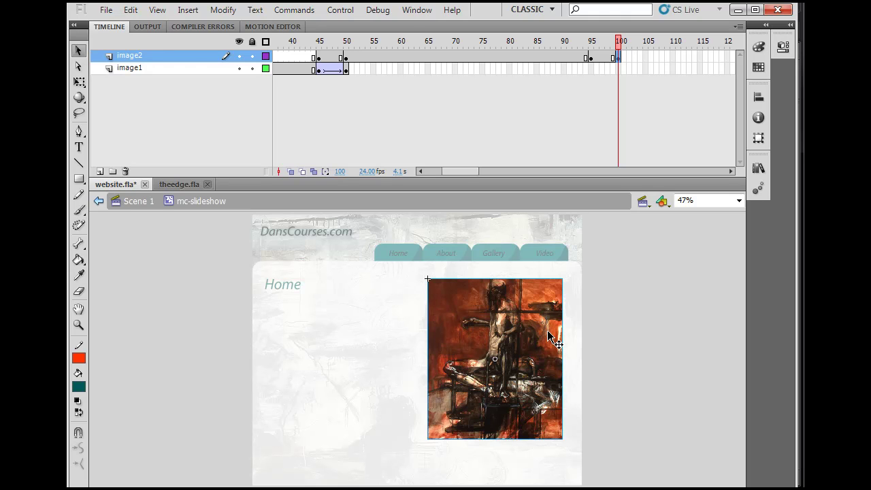
left_click(790, 25)
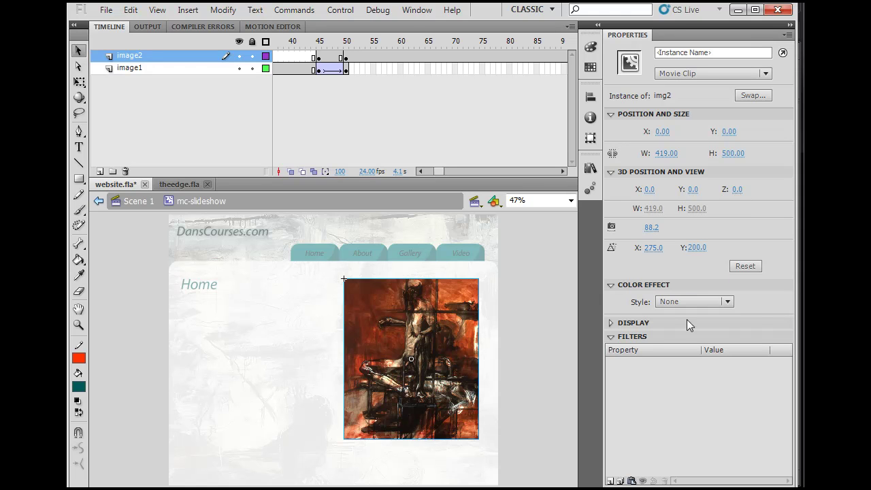
- Set the img2 instance at frame 100 to Alpha 0%
left_click(725, 301)
left_click(699, 380)
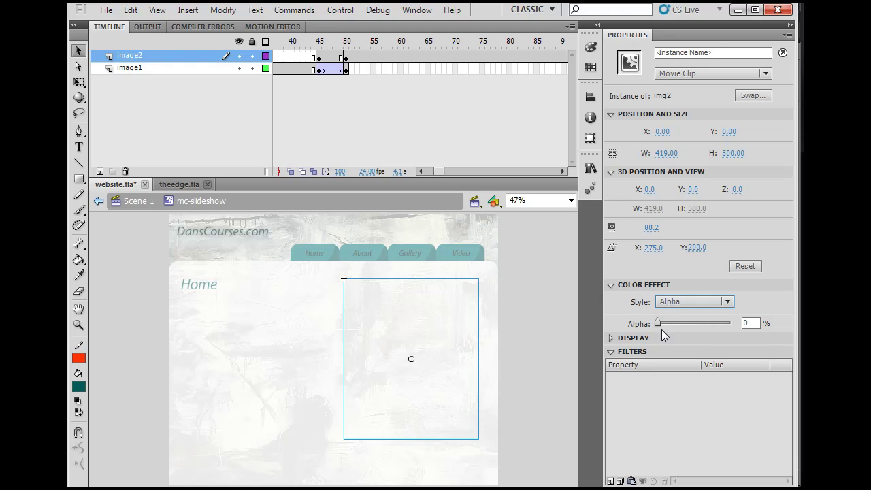
left_click_drag(656, 324, 590, 330)
- Create a classic tween from frame 95 to 100 and preview the fade-out
left_click_drag(438, 169, 444, 169)
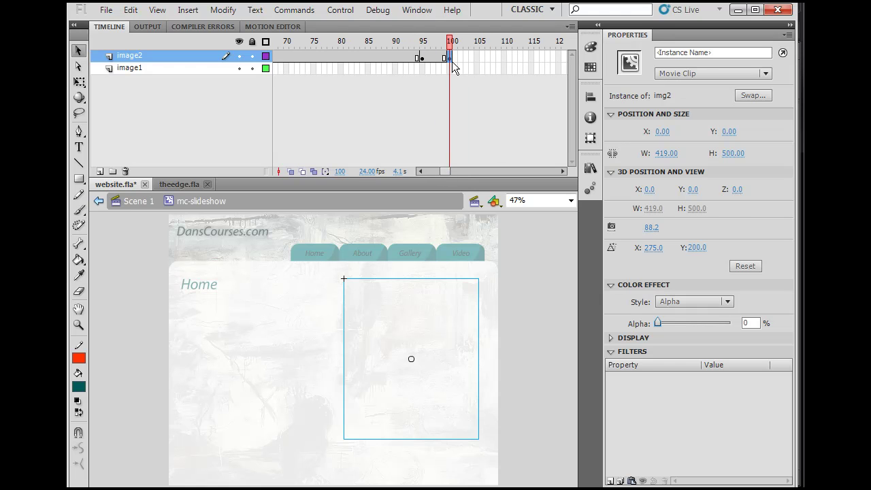
left_click(430, 83)
right_click(422, 58)
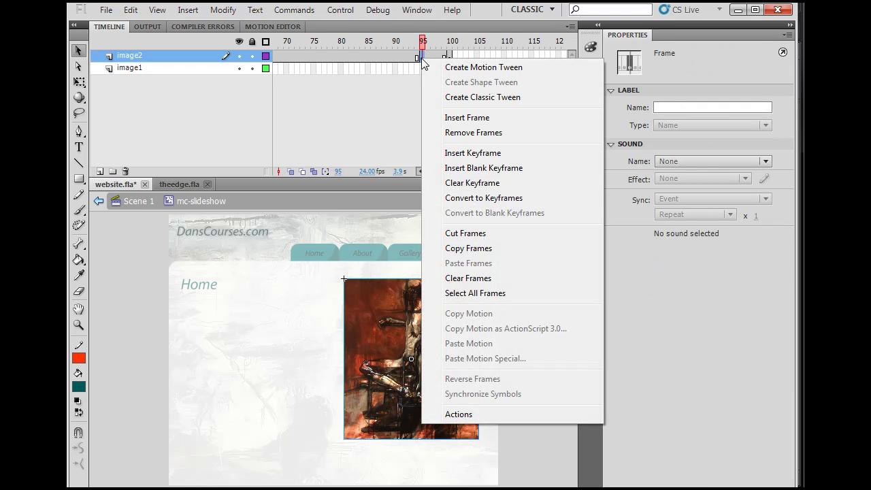
left_click(456, 97)
left_click_drag(423, 42, 446, 44)
left_click(447, 95)
left_click_drag(445, 166, 438, 167)
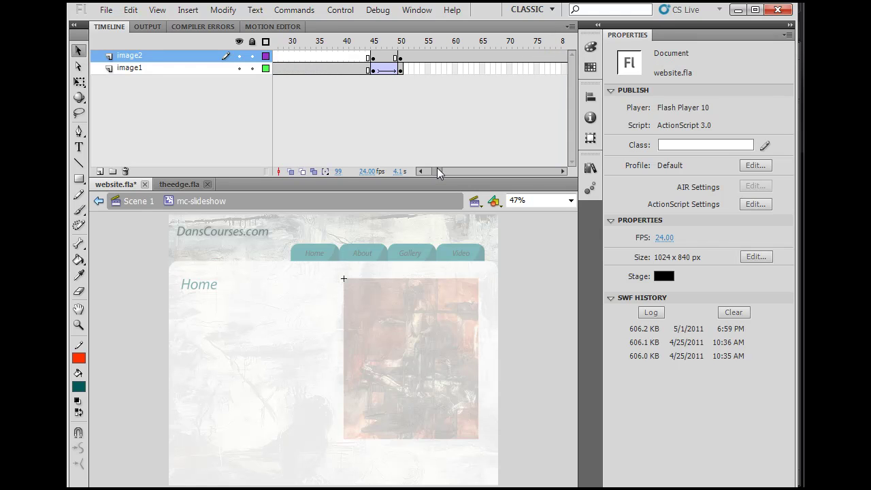
- Set the img2 instance at frame 45 to Alpha 0%
left_click(374, 58)
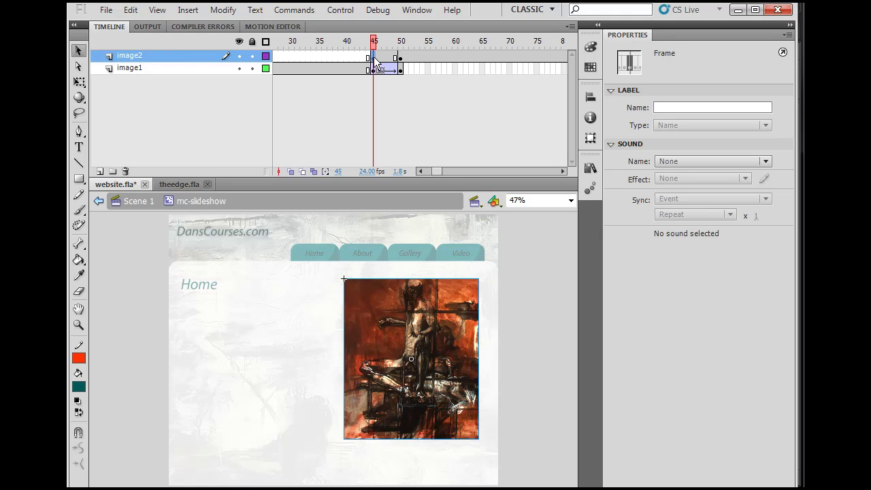
left_click(401, 59)
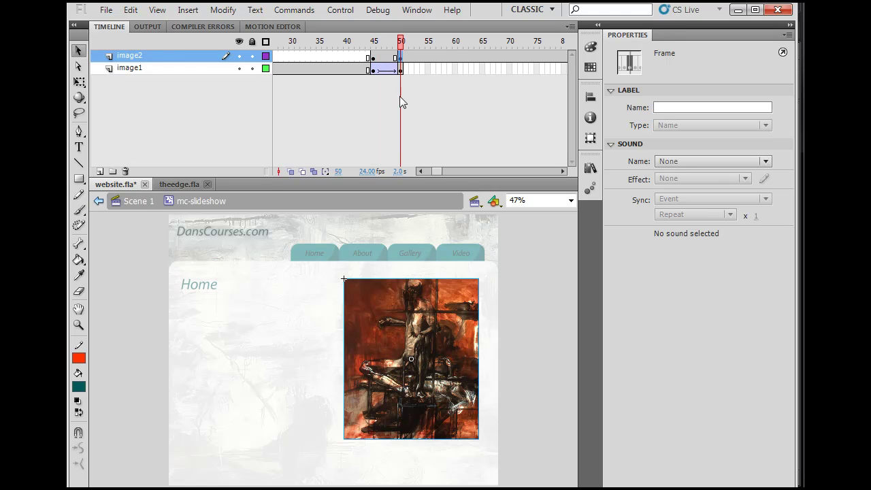
left_click(375, 60)
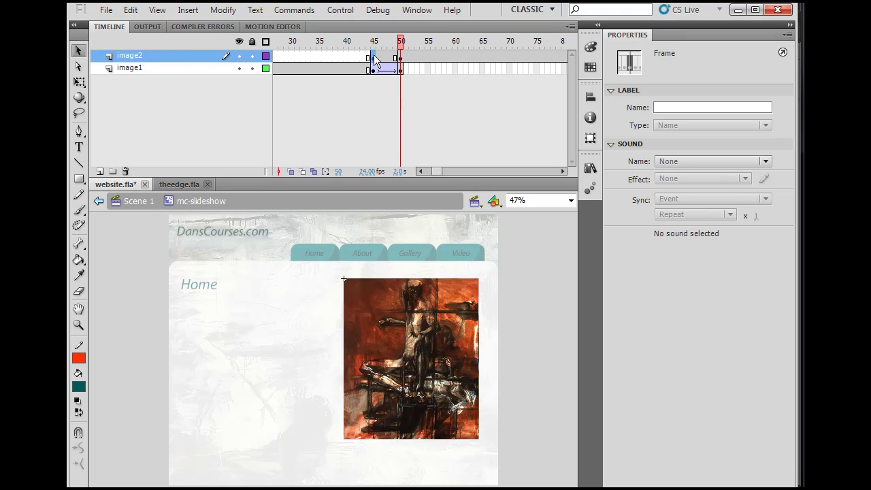
left_click(382, 331)
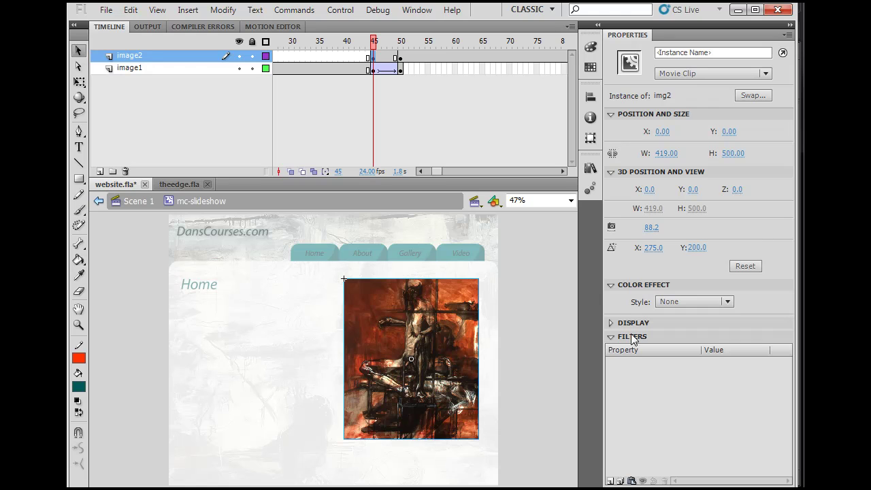
left_click(694, 301)
left_click(690, 378)
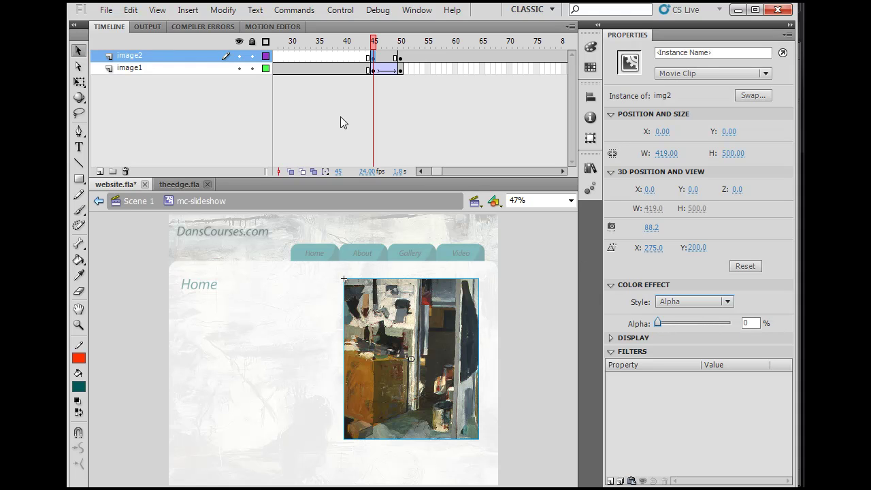
- Create a classic tween from frame 45 to 50 and preview the crossfade
left_click(401, 58)
left_click(373, 58)
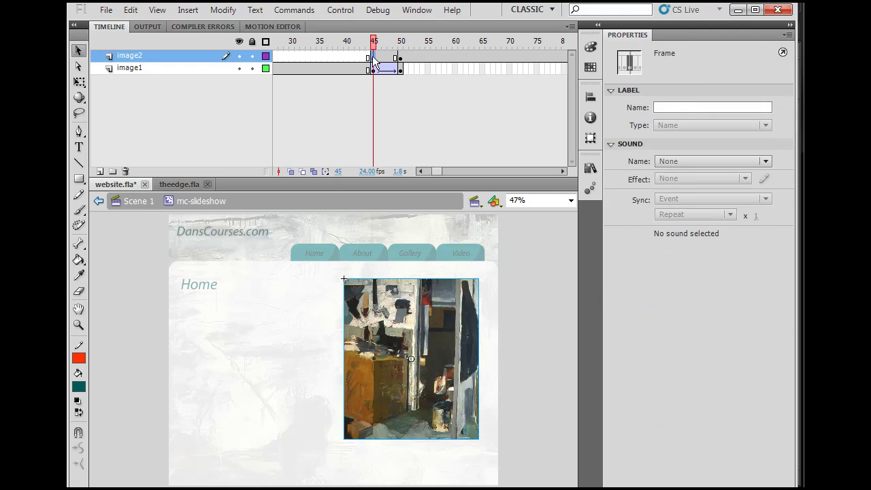
right_click(373, 60)
left_click(419, 96)
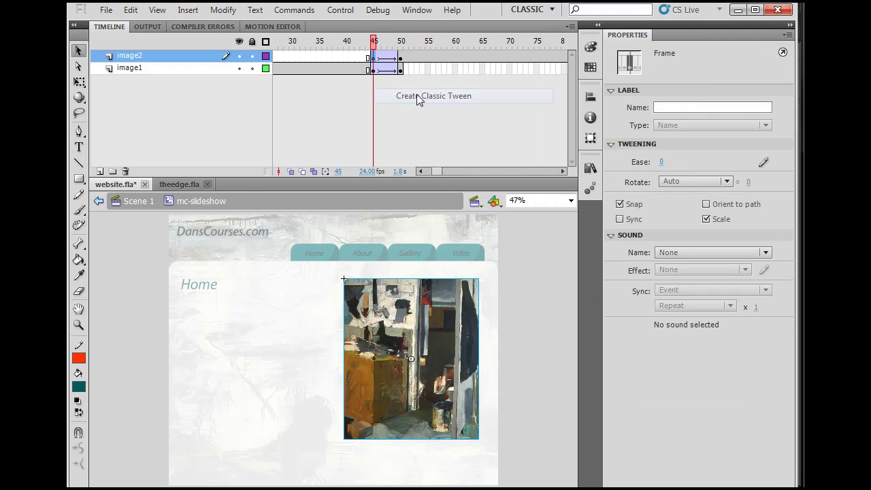
left_click_drag(374, 42, 264, 66)
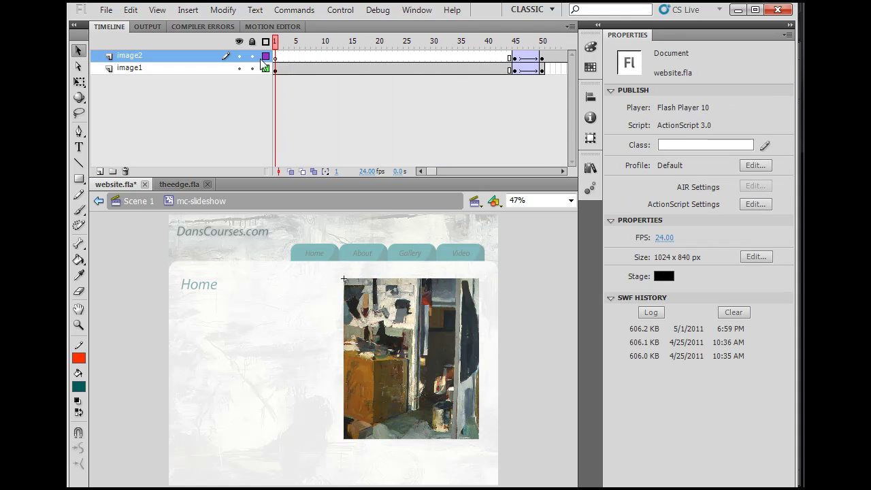
- Play the timeline via Control > Play and review the fade-out near frame 100
left_click(340, 10)
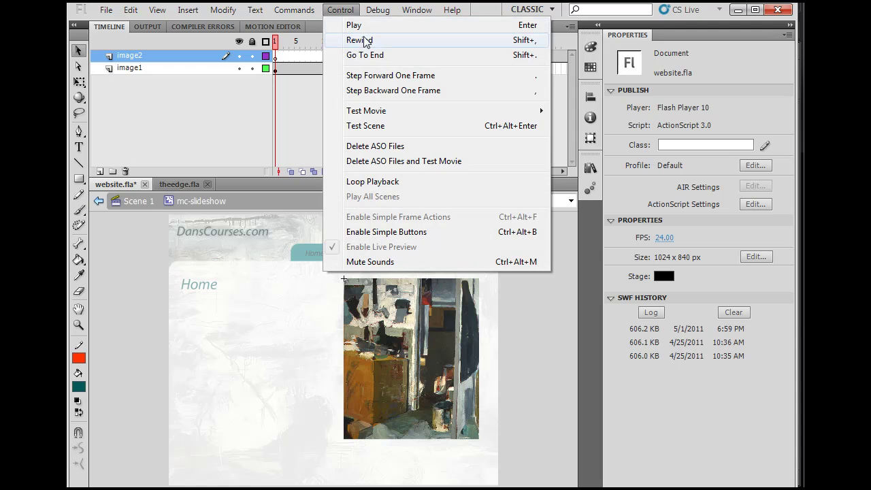
left_click(355, 25)
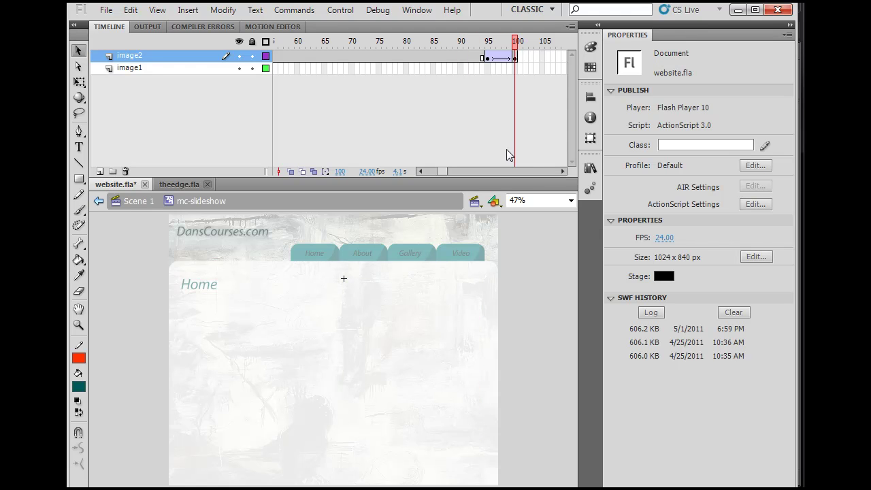
mouse_move(515, 39)
left_mouse_down()
mouse_move(476, 39)
mouse_move(516, 40)
left_mouse_up()
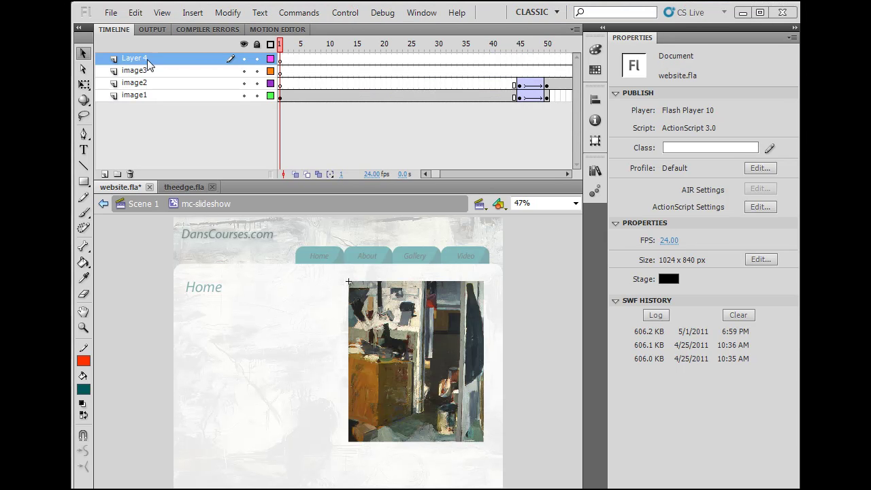
- Rename Layer 4 to image4 and preview the crossfade from frame 145 onward
double_click(135, 59)
type("image4")
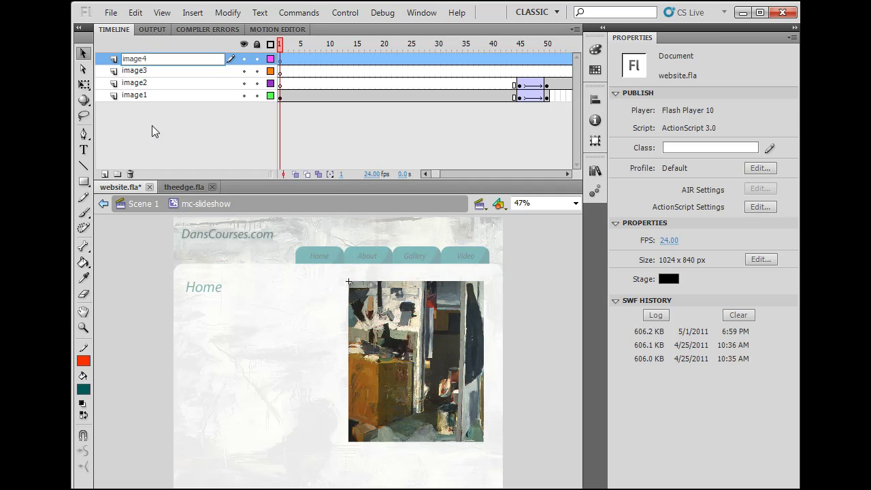
key("Return")
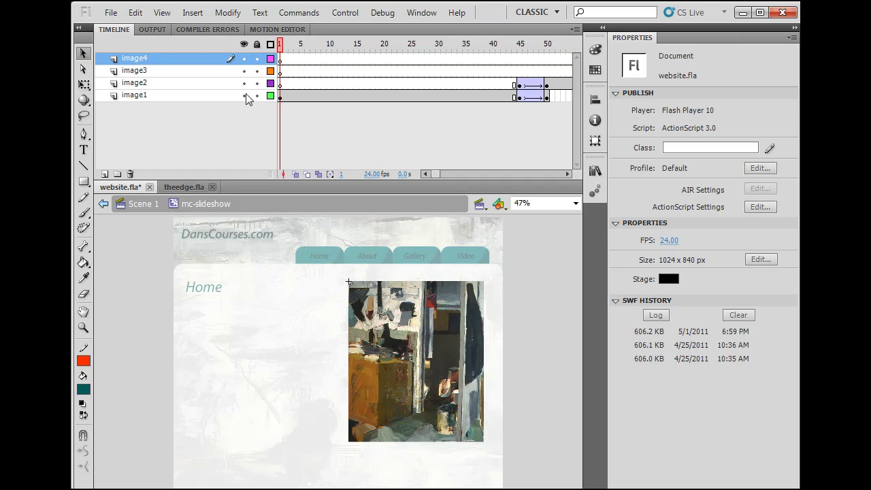
left_click_drag(436, 171, 459, 171)
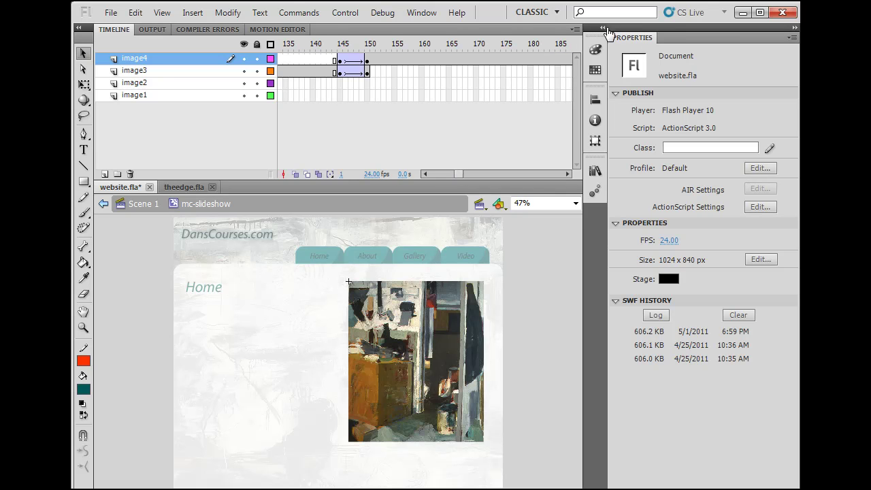
left_click(794, 28)
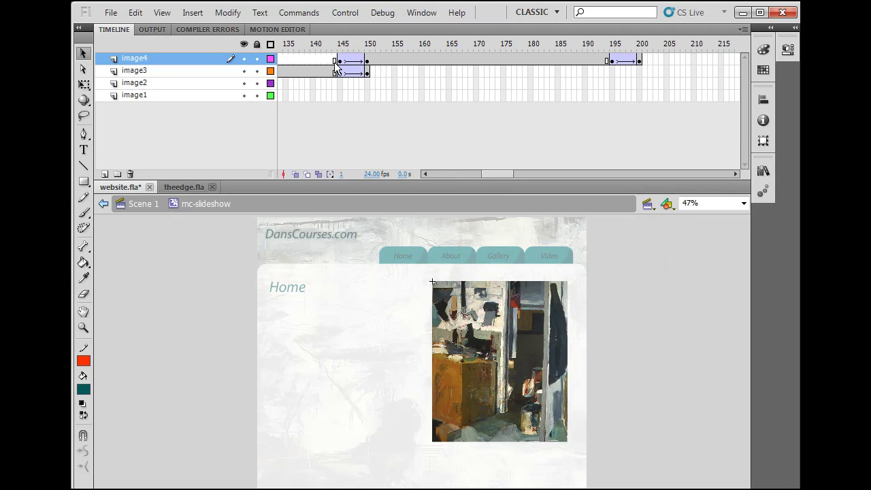
left_click(339, 43)
left_click_drag(339, 43, 581, 34)
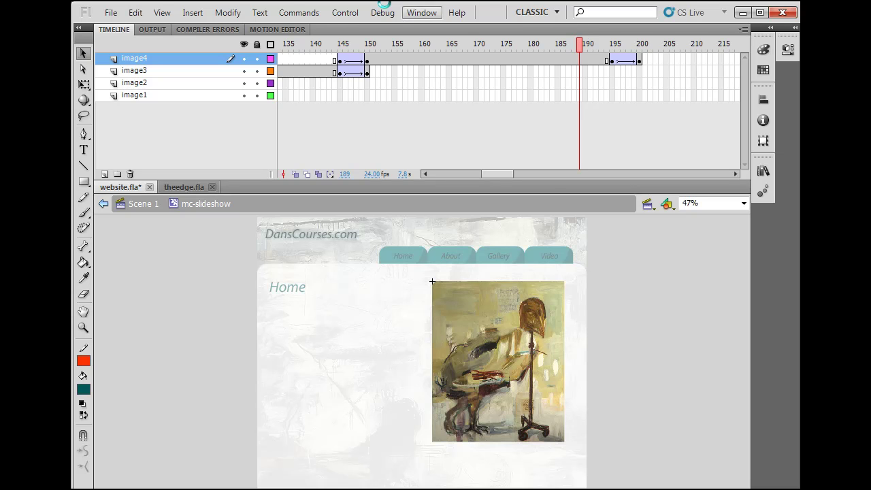
- Test the movie in Flash Professional, then close the website.swf window
left_click(345, 12)
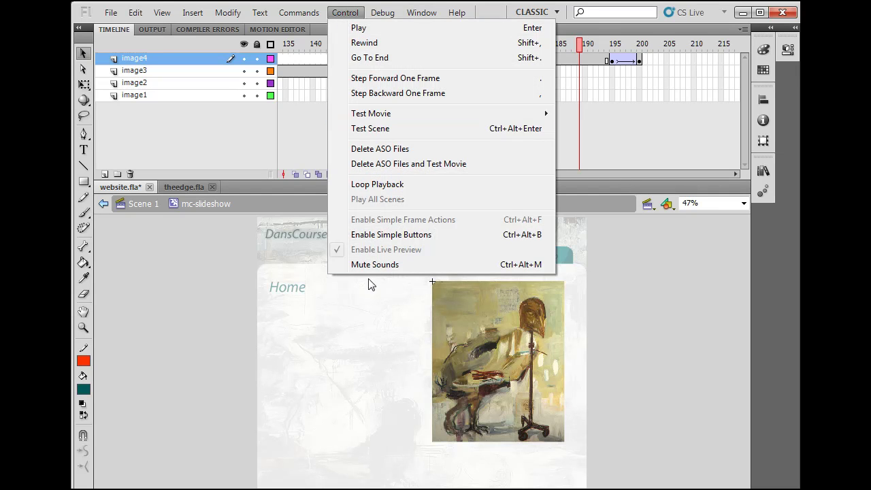
mouse_move(361, 124)
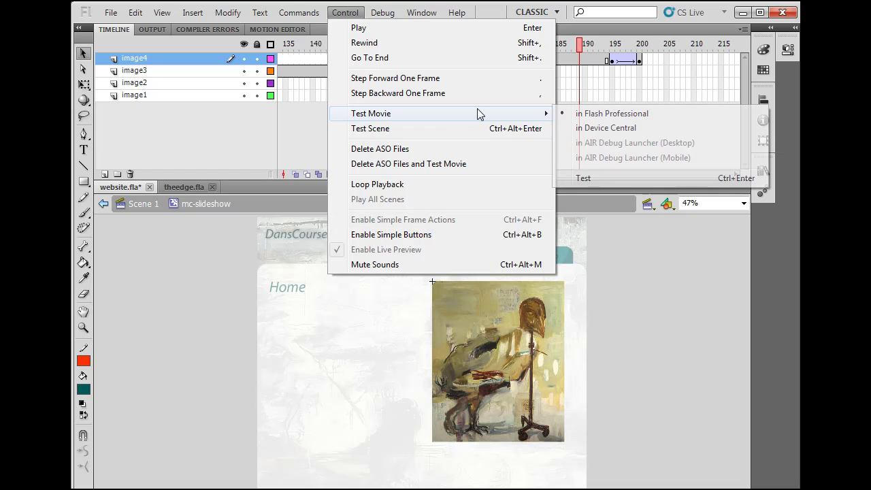
left_click(583, 178)
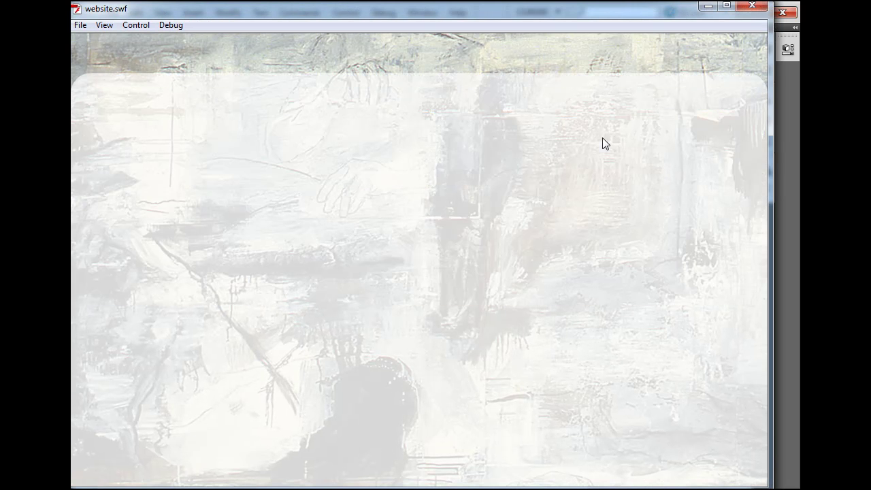
left_click(751, 8)
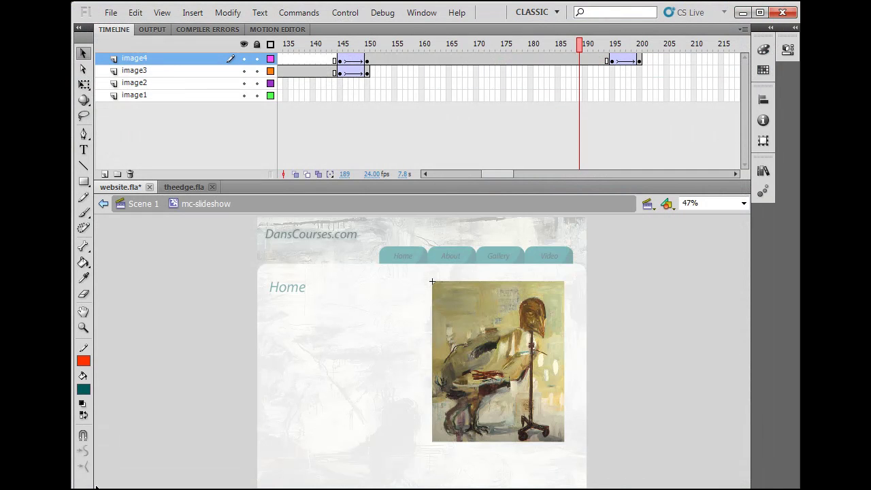
- Review website.fla, website.swf and website.html in flashDemoSite, then bring the My Website browser forward
mouse_move(340, 486)
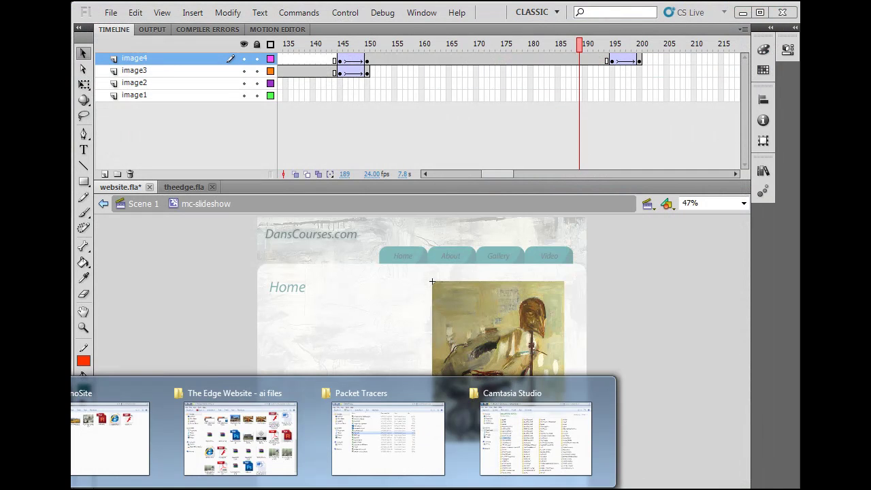
left_click(125, 393)
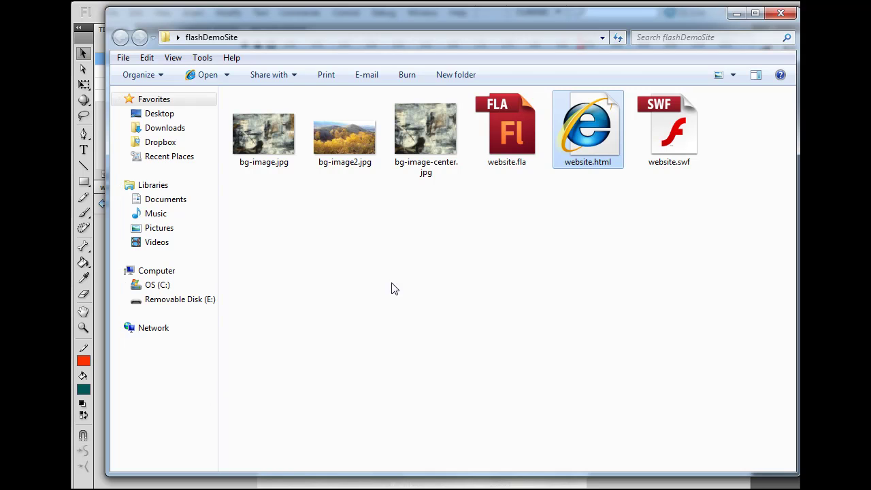
left_click(511, 137)
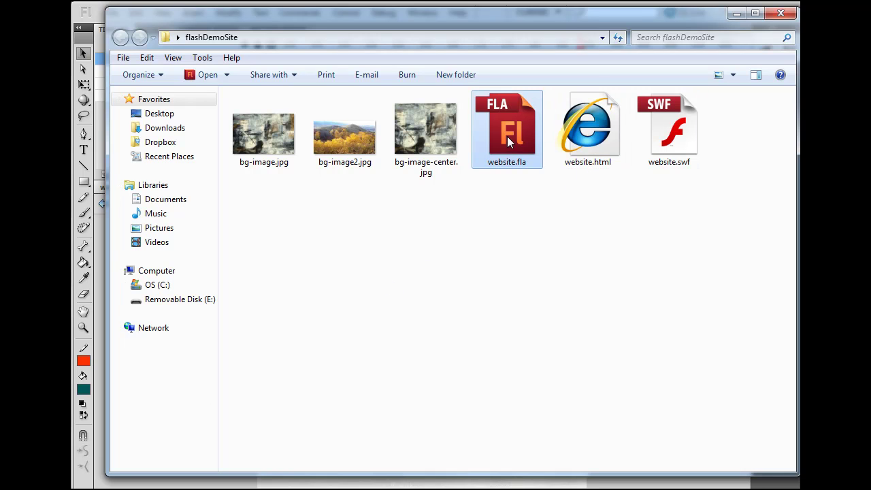
left_click(677, 140)
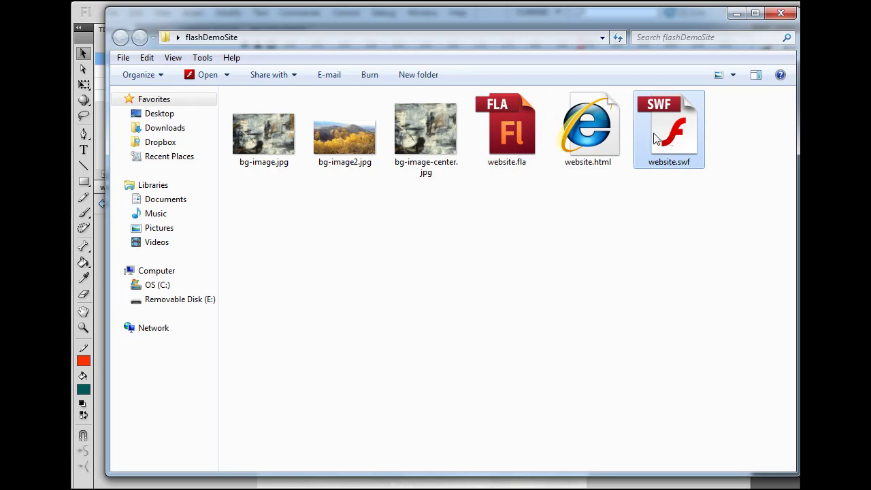
left_click(601, 146)
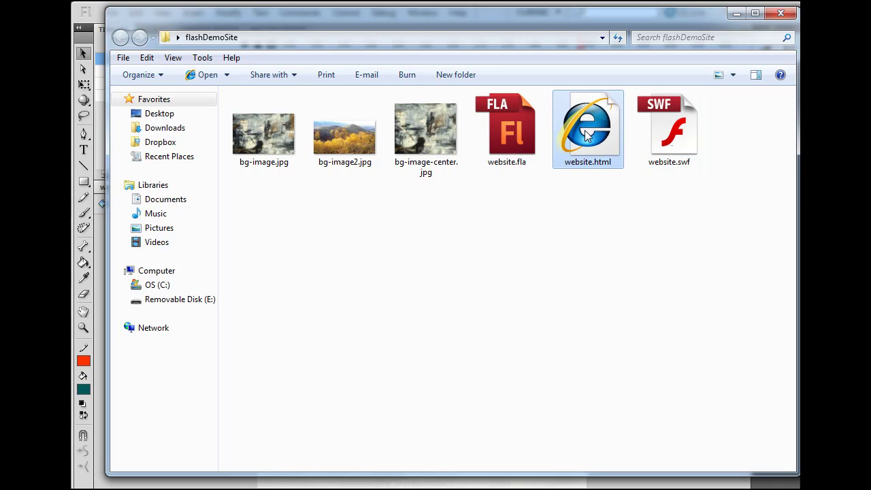
mouse_move(128, 445)
left_click(106, 399)
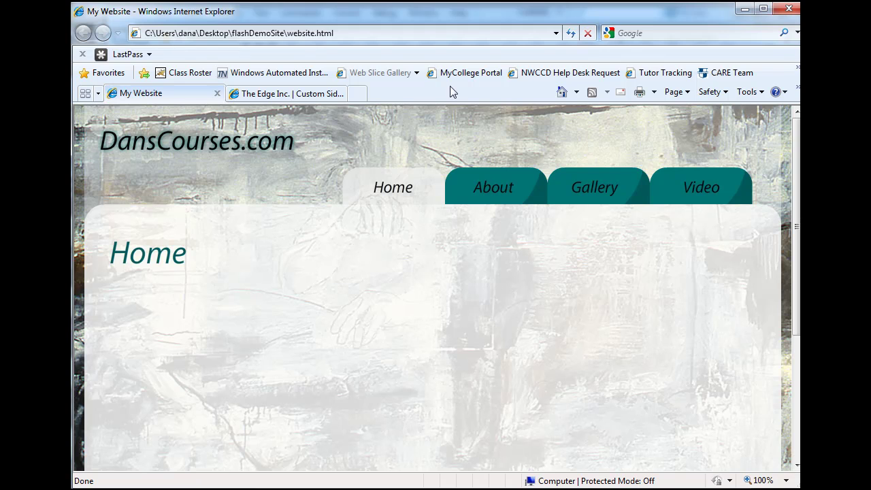
- Reload the Home page, watch the four-painting crossfade, then minimize Internet Explorer and return to Flash
left_click(570, 32)
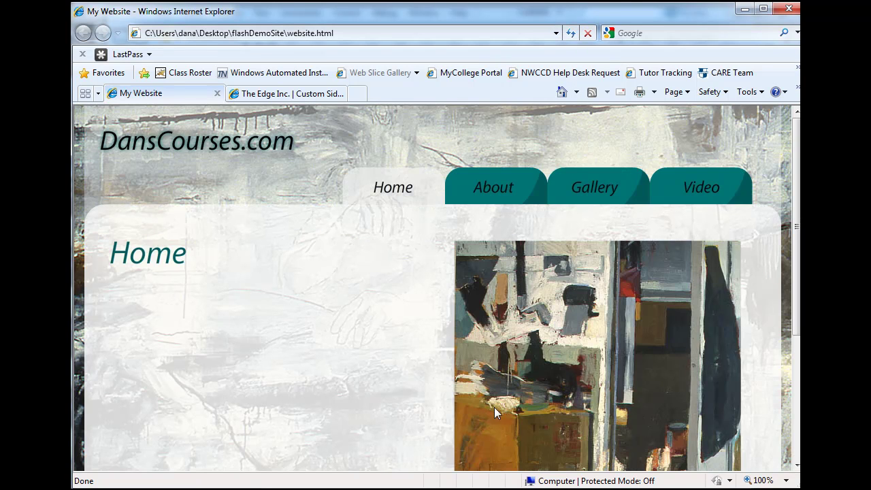
scroll(436, 288, "down", 3)
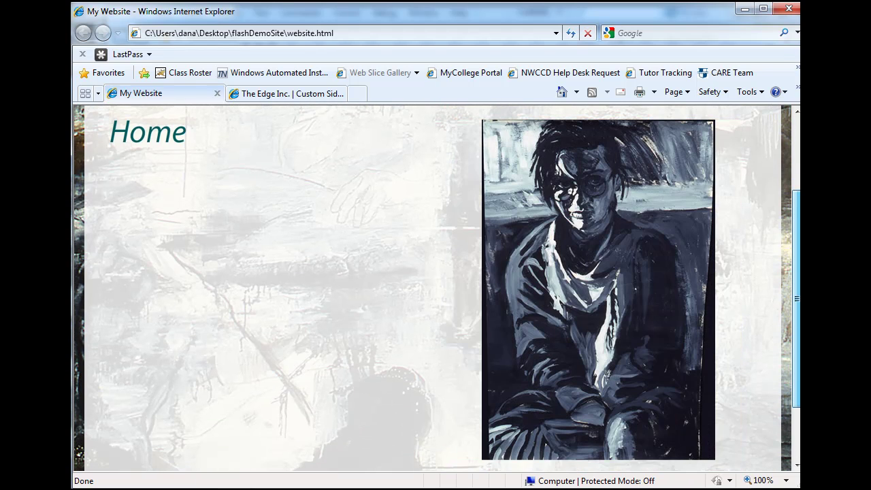
scroll(794, 146, "up", 3)
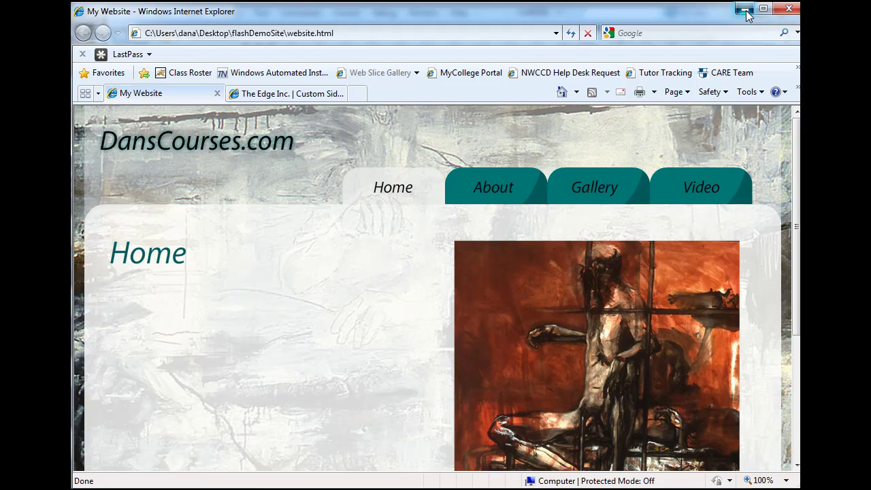
left_click(745, 9)
left_click(737, 13)
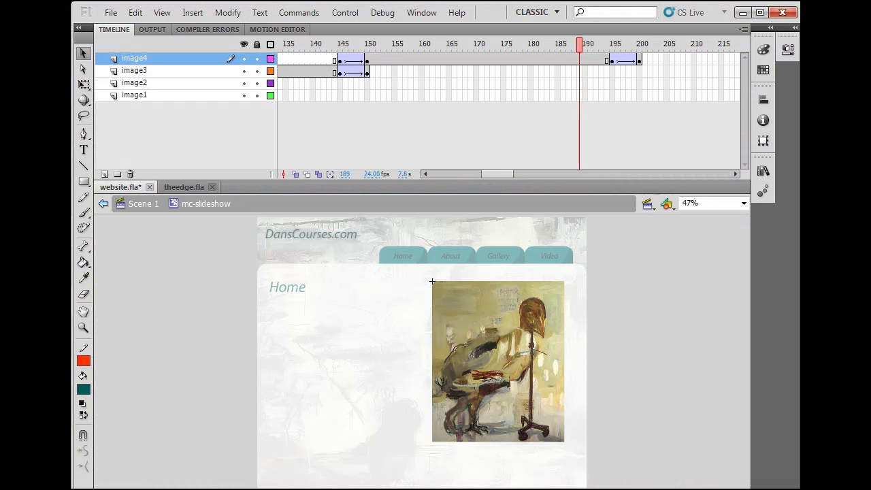
- Insert frames at frame 20 on image1 so the image2 crossfade moves to frames 55–60
left_click_drag(504, 173, 448, 181)
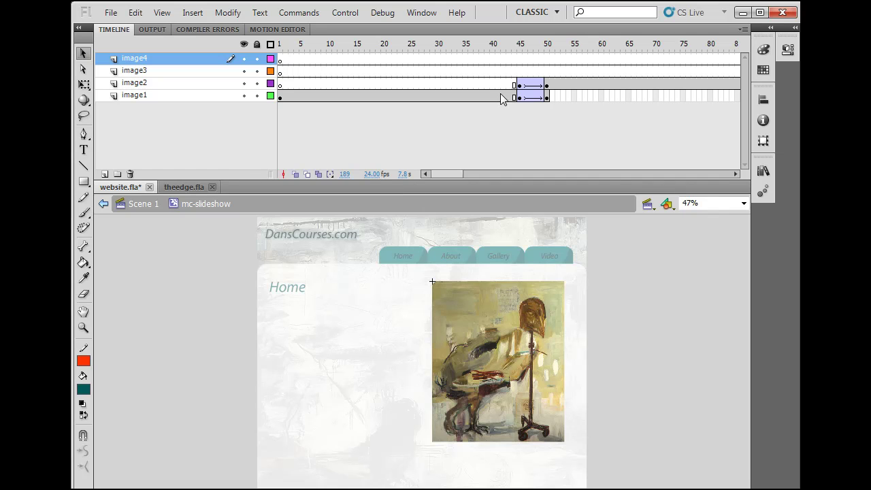
left_click(546, 95)
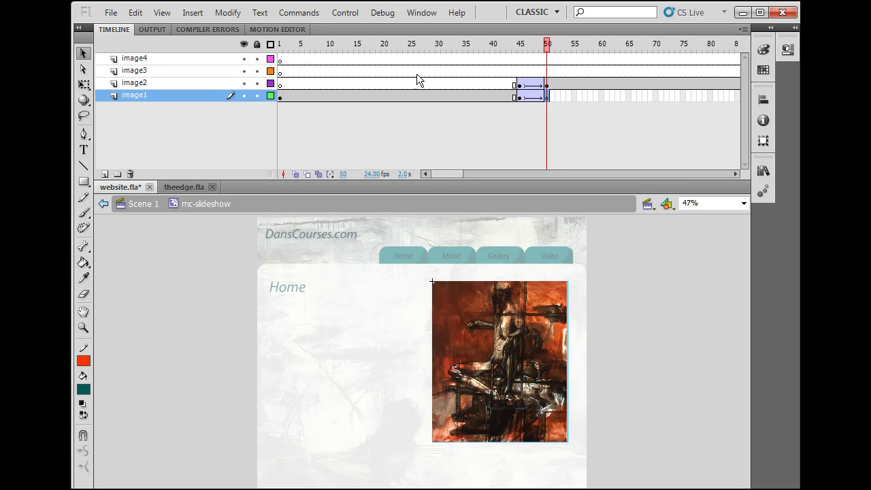
left_click(383, 68)
left_click(383, 95)
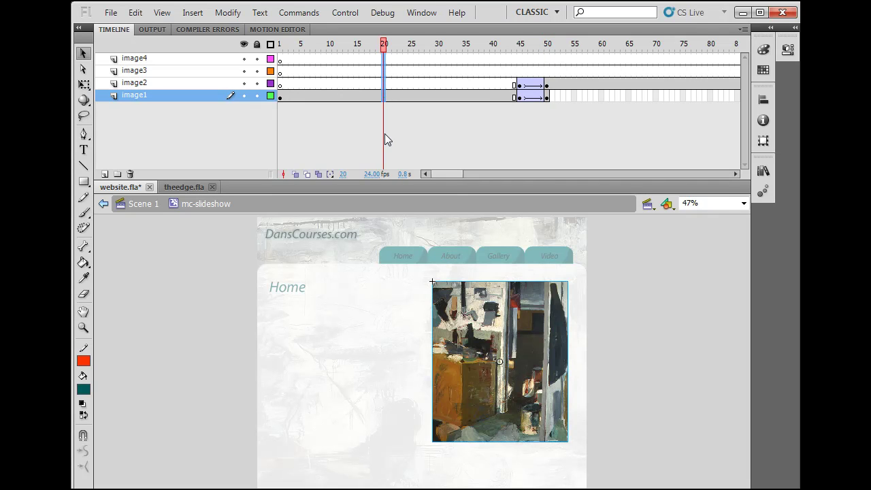
key("F5")
key("F5")
key("F5")
key("F5")
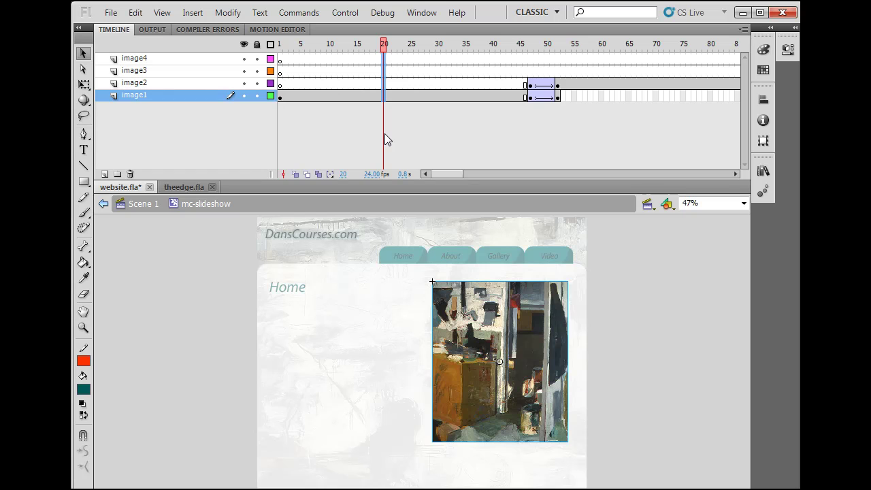
key("F5")
key("F5")
key("F5")
key("F5")
key("F5")
key("F5")
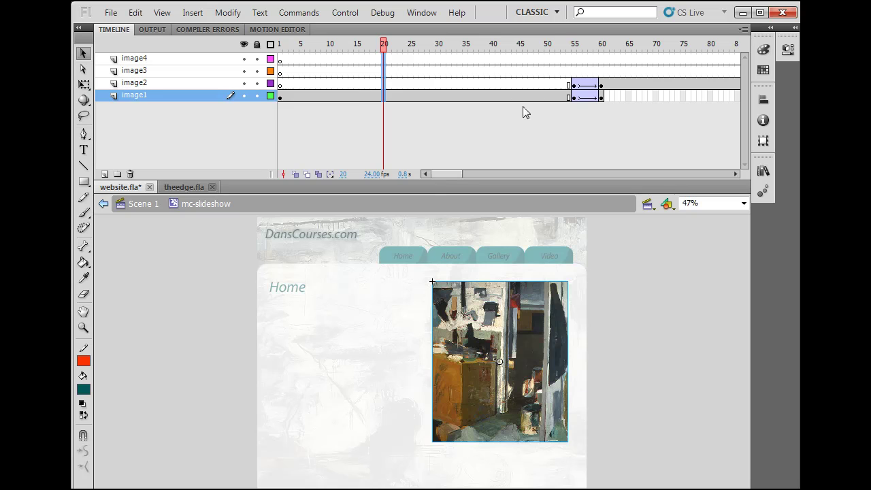
left_click_drag(444, 173, 459, 173)
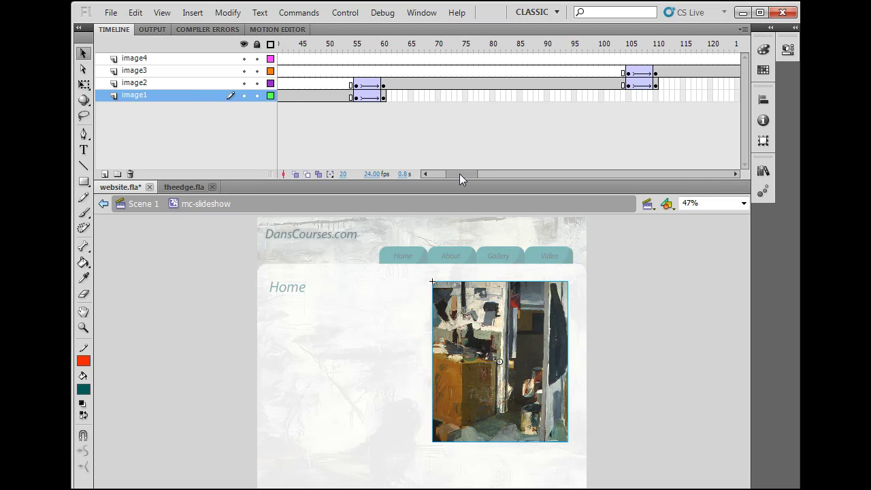
- Insert frames at frame 80 across layers so image3 fades in near frame 115
left_click_drag(491, 58, 493, 98)
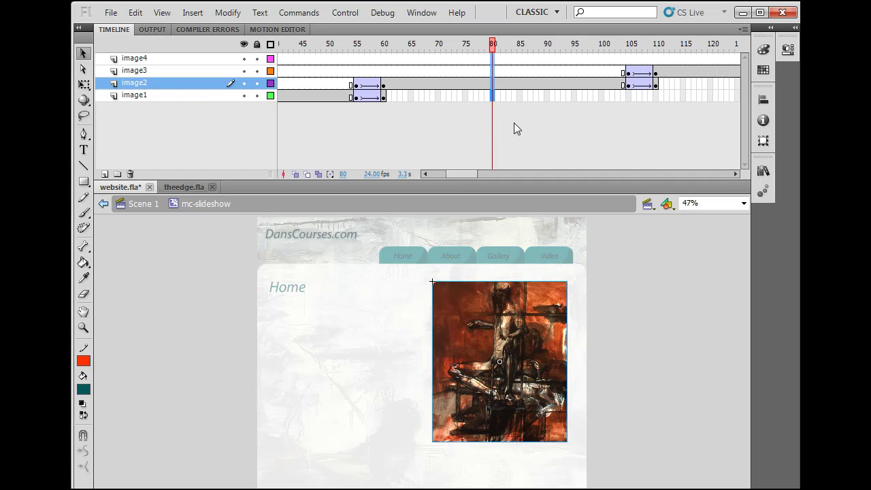
key("F5")
key("F5")
key("F5")
key("F5")
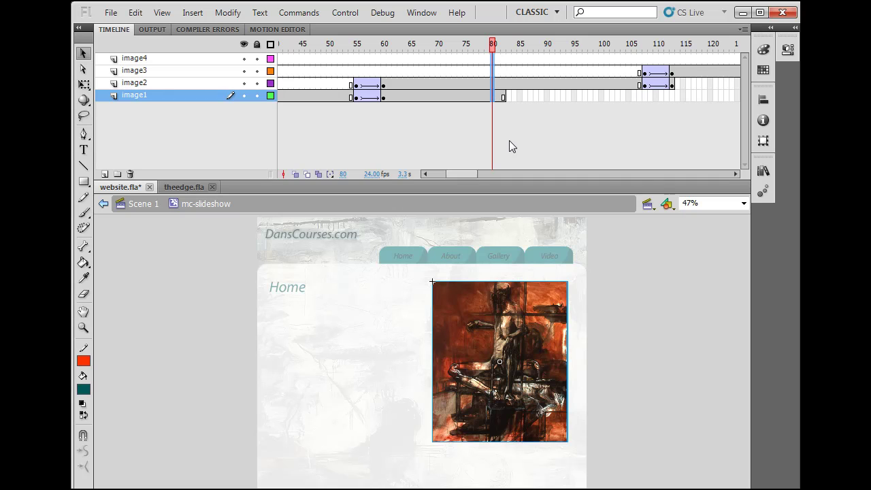
key("F5")
key("F5")
key("F5")
key("F5")
key("F5")
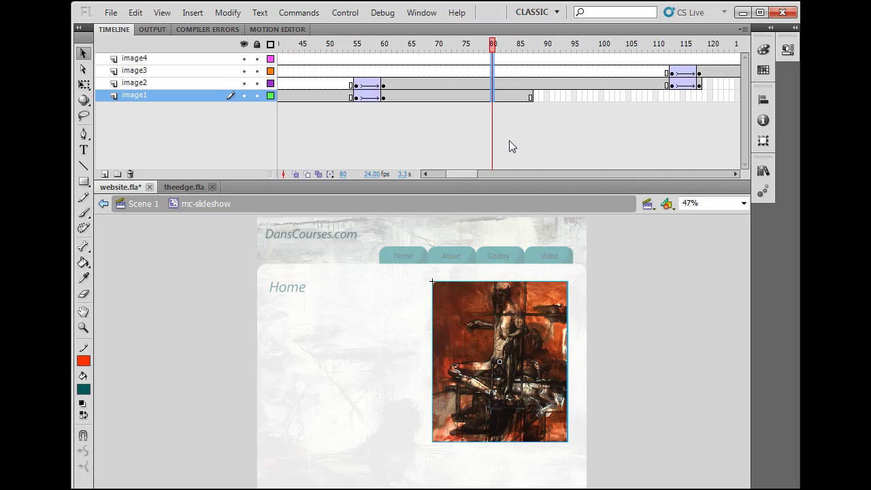
key("F5")
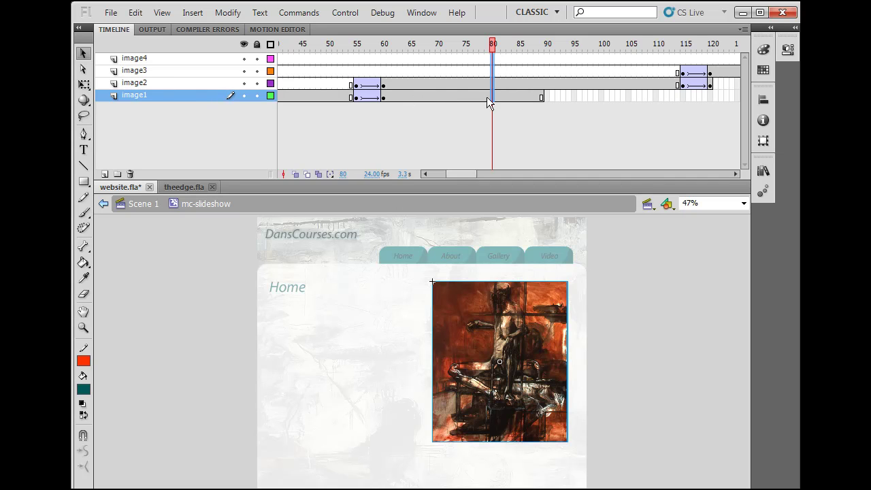
- Remove image1's leftover frames beyond frame 60
left_click_drag(580, 96, 395, 94)
right_click(408, 95)
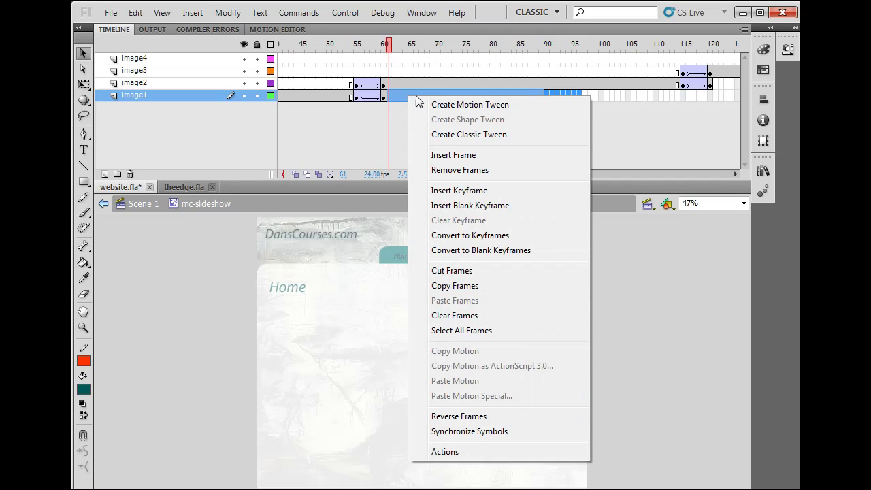
left_click(457, 169)
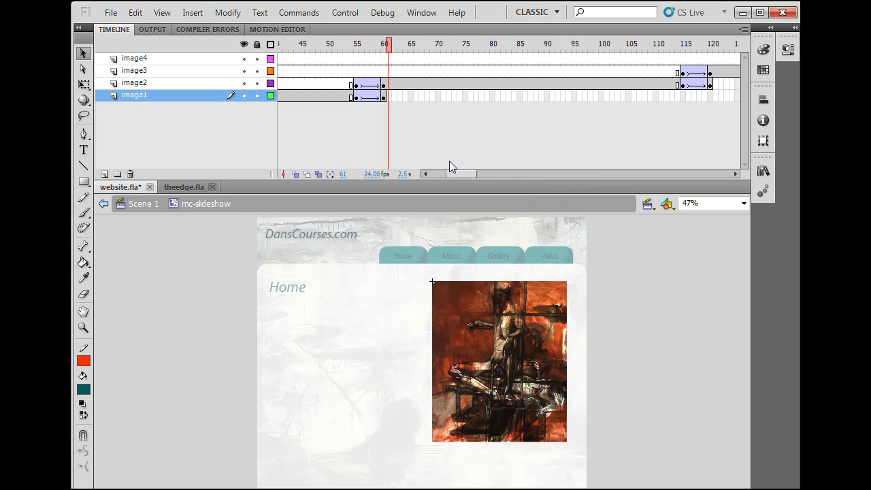
- Preview the animation to frame 87 and undo an unwanted extension of image2 at frame 140
left_click_drag(390, 51, 534, 57)
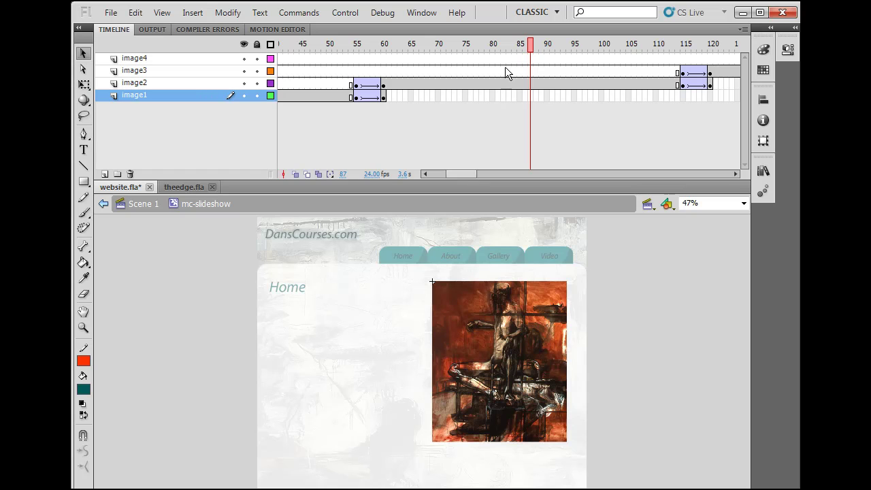
left_click_drag(461, 173, 486, 170)
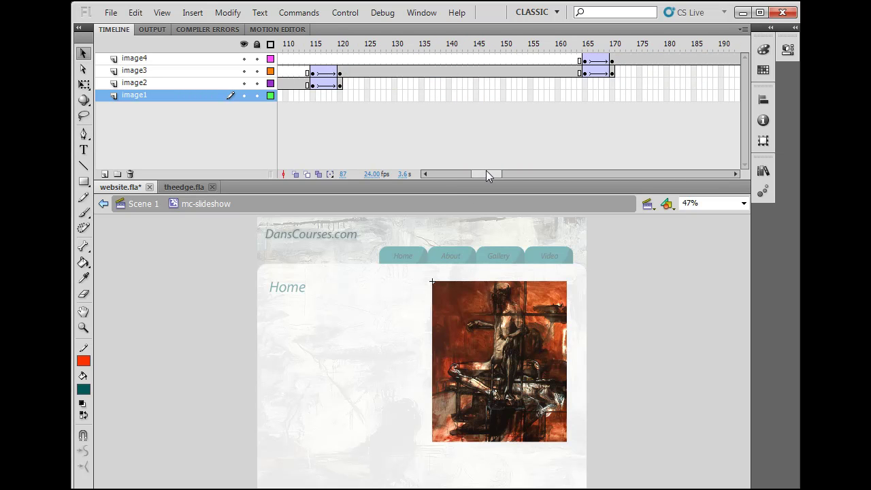
left_click(448, 67)
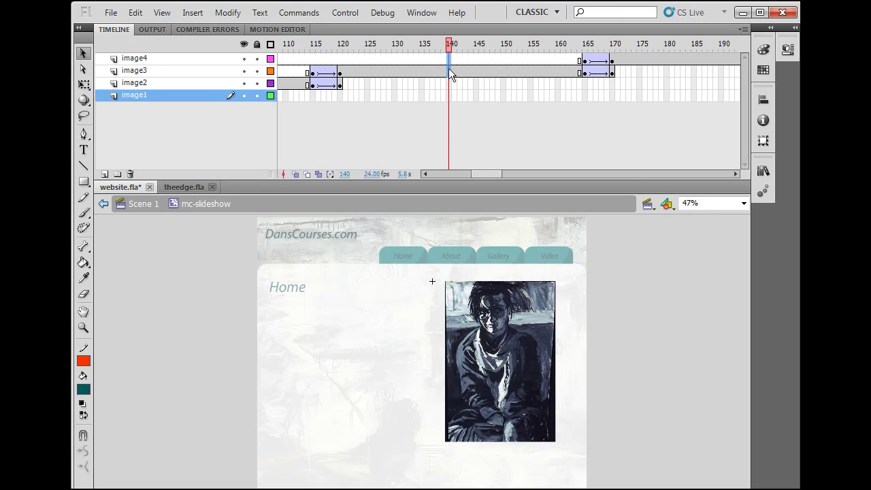
left_click(448, 70)
left_click(448, 82)
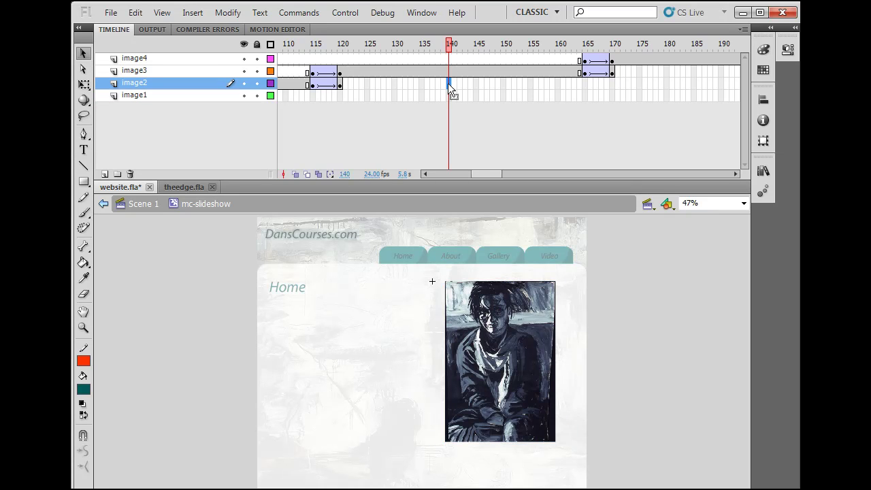
key("F5")
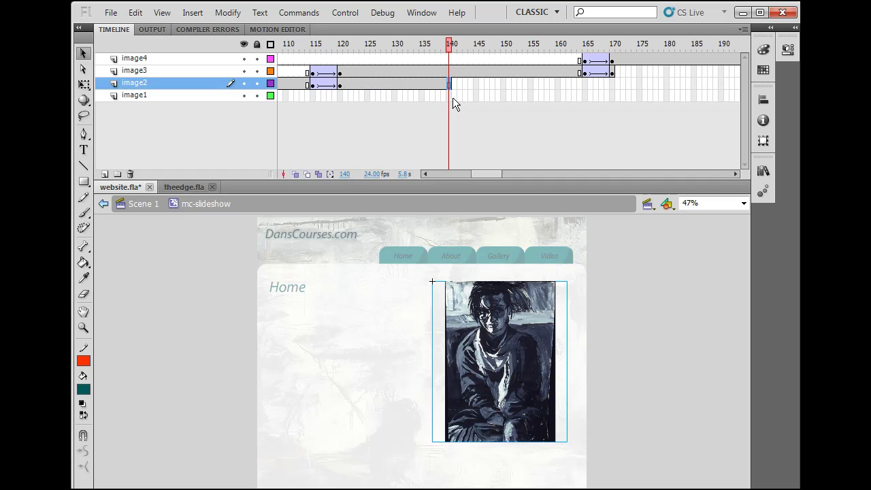
key("ctrl+z")
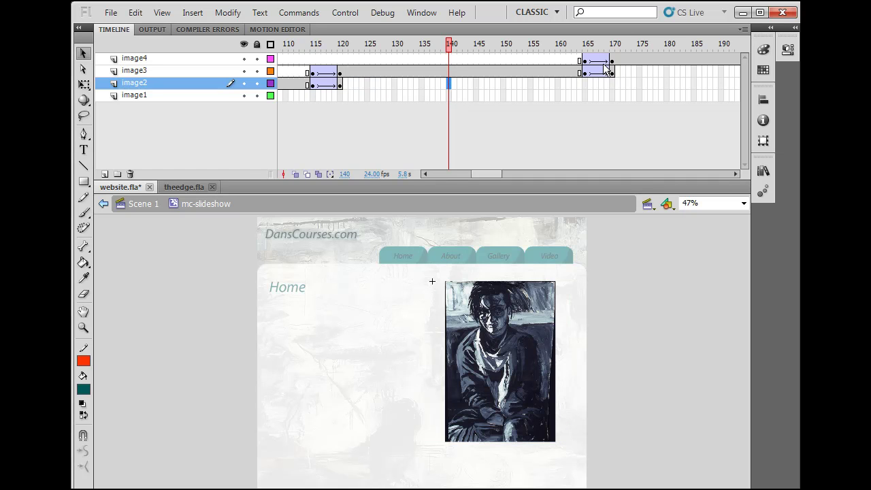
- Insert frames at frame 145 on image3 so image4 fades in near frames 175–180
left_click(476, 71)
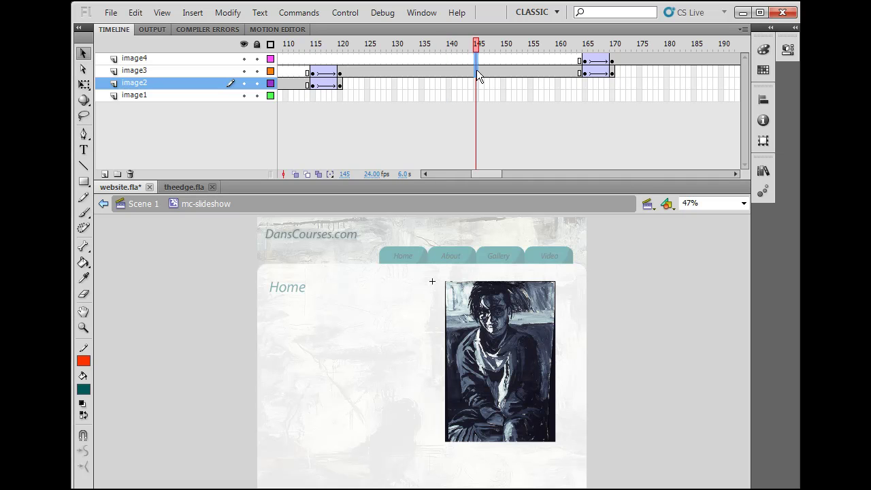
key("F5")
key("F5")
key("F5")
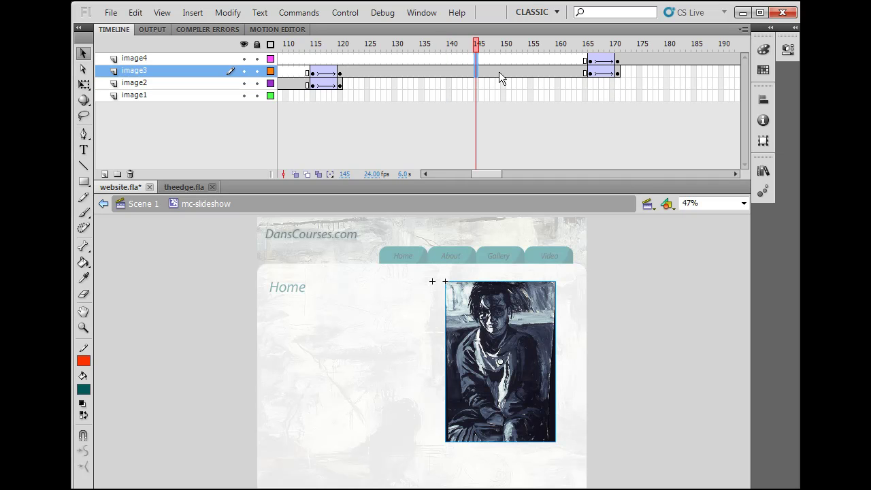
key("F5")
key("F5")
key("F5")
key("F5")
key("F5")
key("F5")
key("F5")
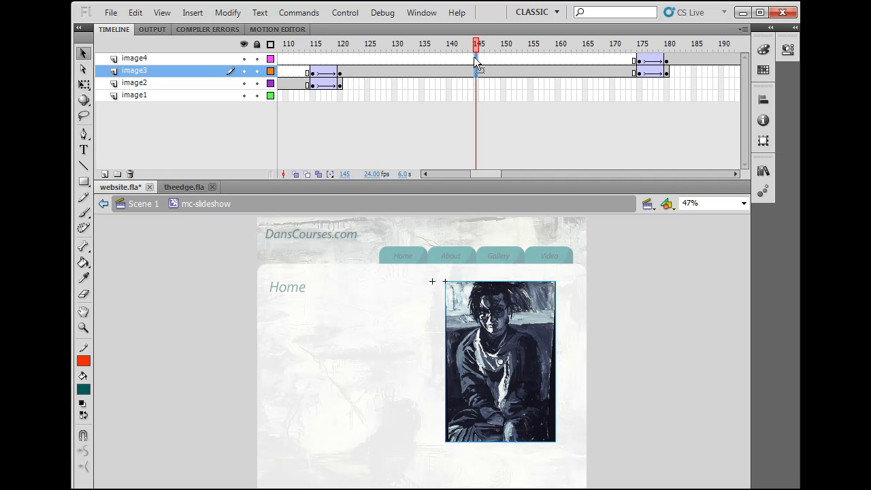
right_click(477, 57)
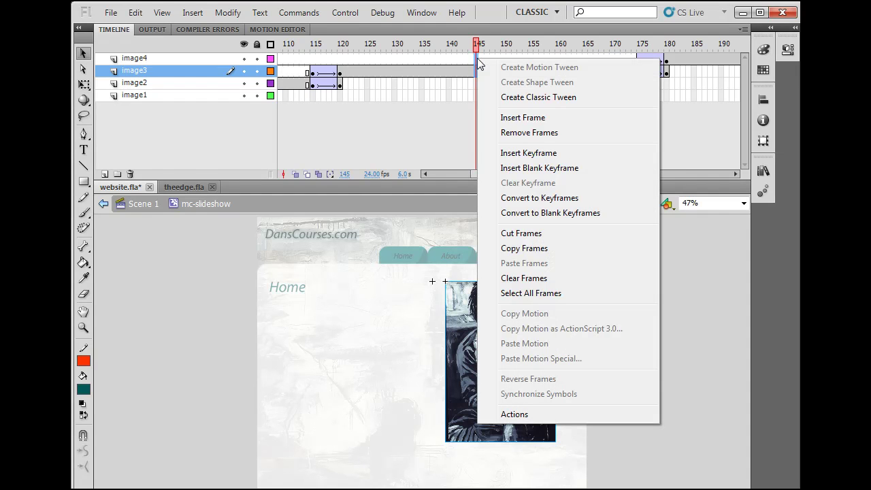
left_click(521, 118)
left_click_drag(483, 170, 503, 171)
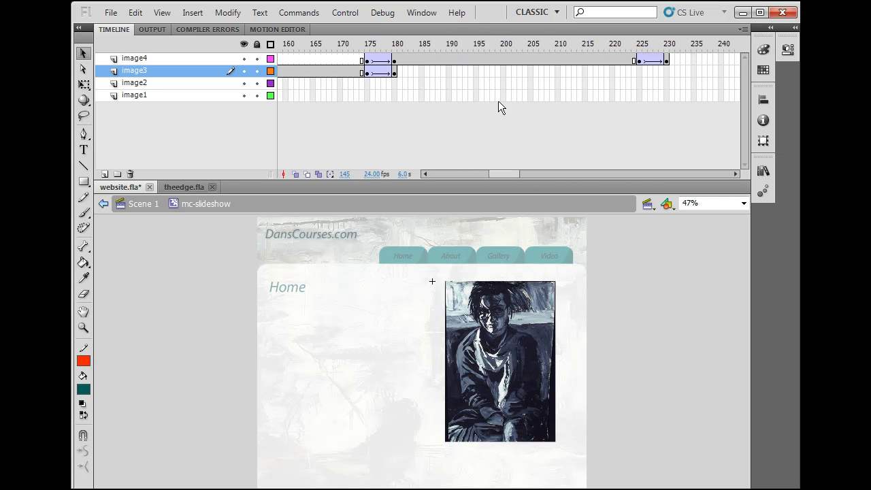
- Insert frames at frame 200 on image4, pushing its final tween to about 235–240
left_click(503, 59)
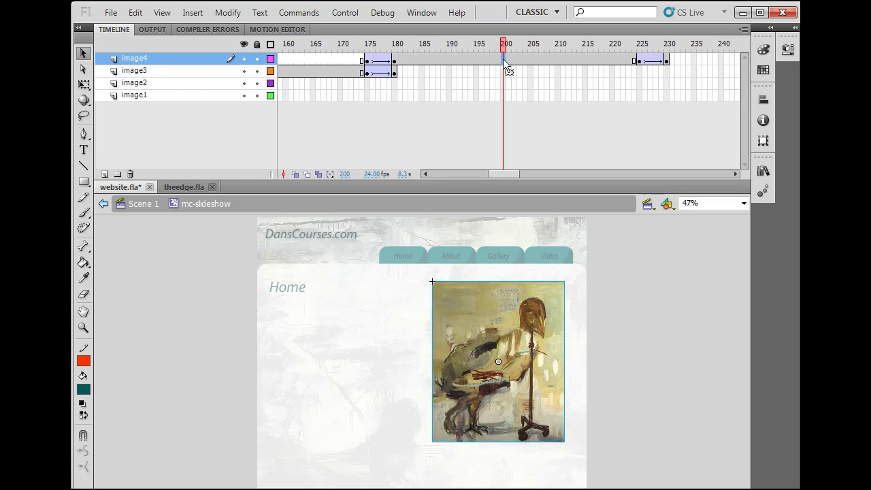
key("F5")
key("F5")
key("F5")
key("F5")
key("F5")
key("F5")
key("F5")
key("F5")
key("F5")
key("F5")
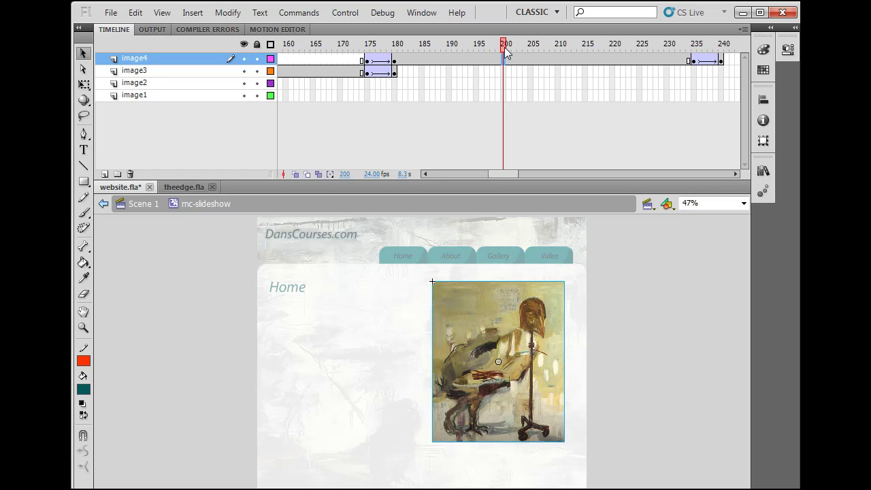
left_click_drag(506, 175, 407, 183)
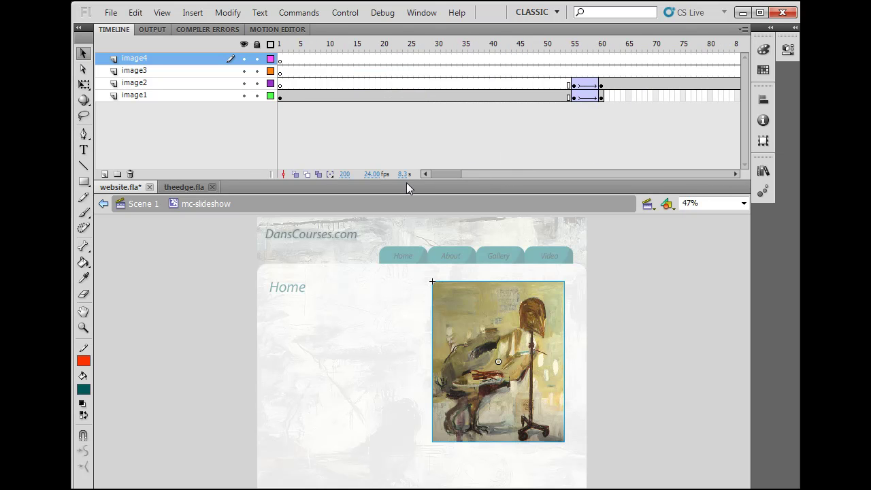
- Preview the slideshow timing from frame 1 through the first crossfade up to frame 238
mouse_move(279, 49)
left_mouse_down()
mouse_move(357, 55)
mouse_move(280, 55)
left_mouse_up()
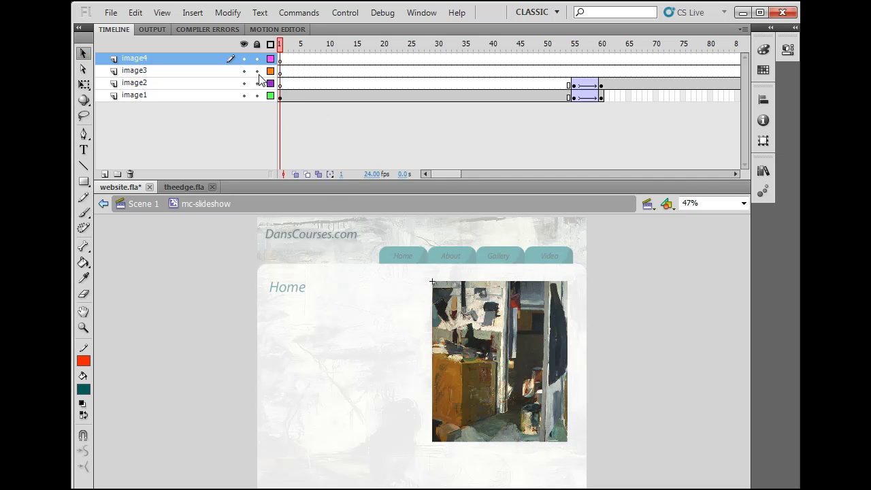
mouse_move(281, 46)
left_mouse_down()
mouse_move(626, 46)
mouse_move(573, 46)
mouse_move(738, 56)
mouse_move(678, 68)
mouse_move(699, 68)
left_mouse_up()
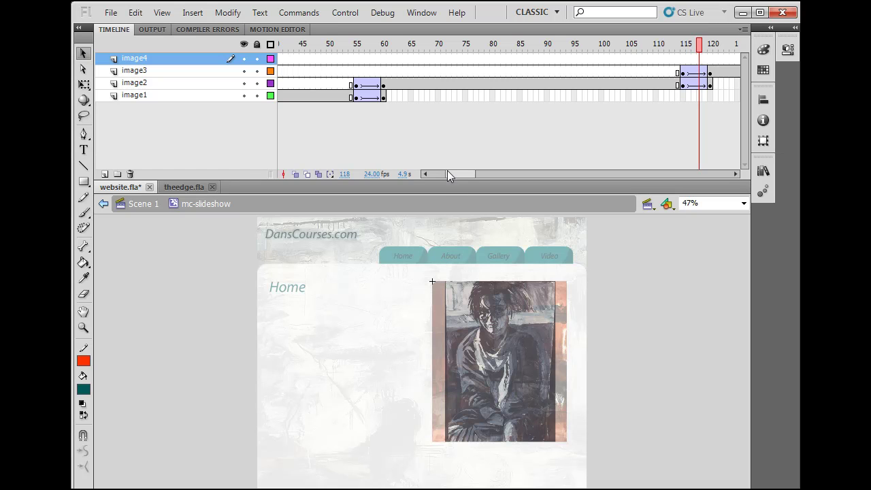
left_click_drag(451, 170, 506, 161)
mouse_move(396, 45)
left_mouse_down()
mouse_move(416, 45)
mouse_move(395, 45)
left_mouse_up()
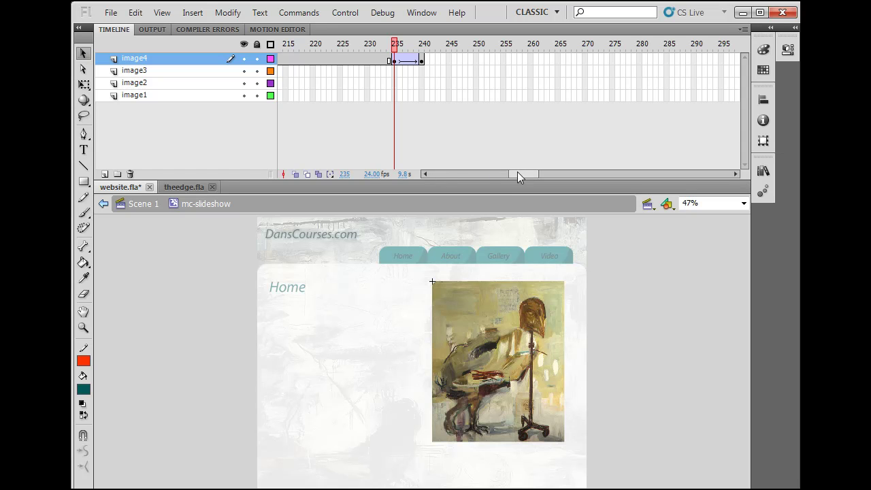
left_click_drag(517, 173, 436, 182)
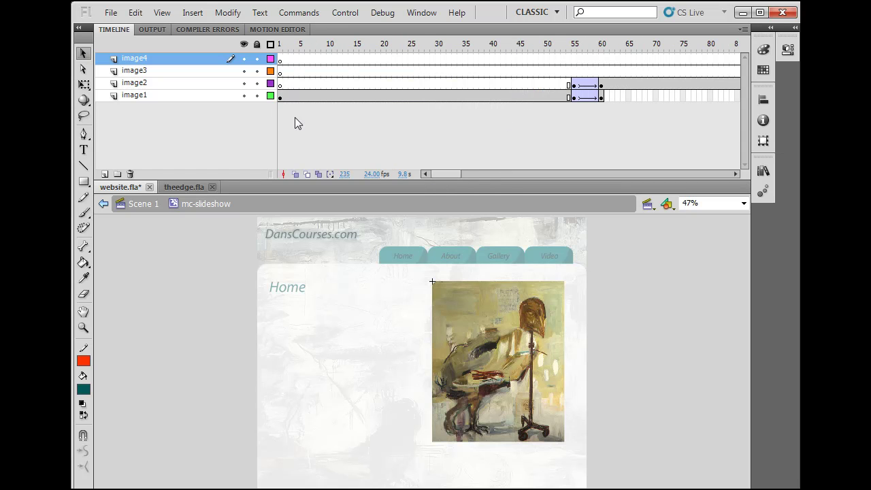
- Copy image1's painting from frame 1, then select frame 61 on image1
left_click(279, 98)
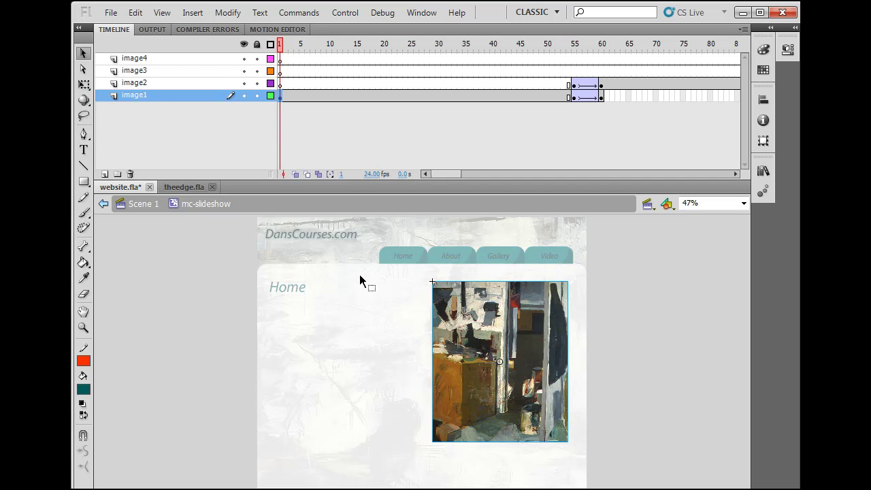
left_click(535, 337)
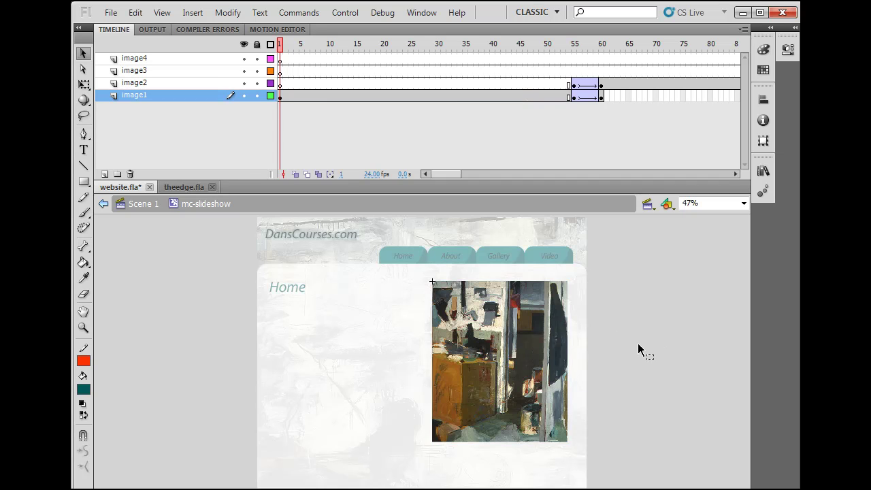
left_click(135, 12)
left_click(157, 79)
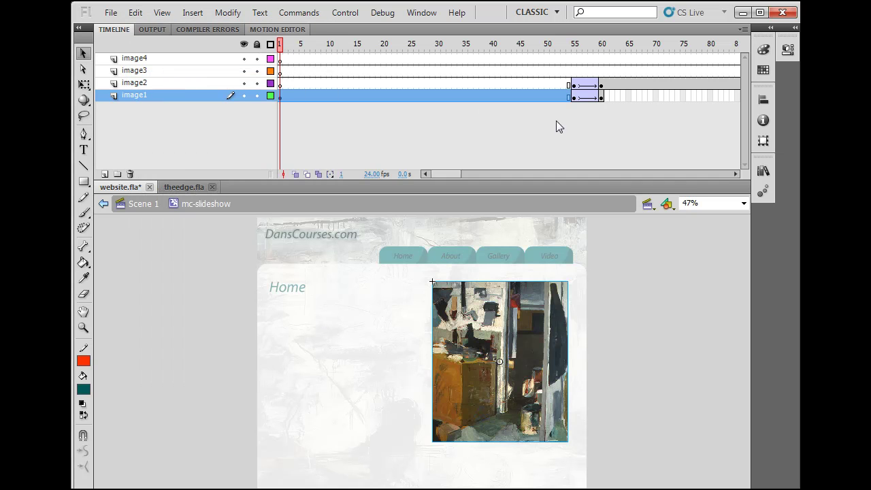
left_click_drag(449, 173, 465, 174)
left_click(361, 139)
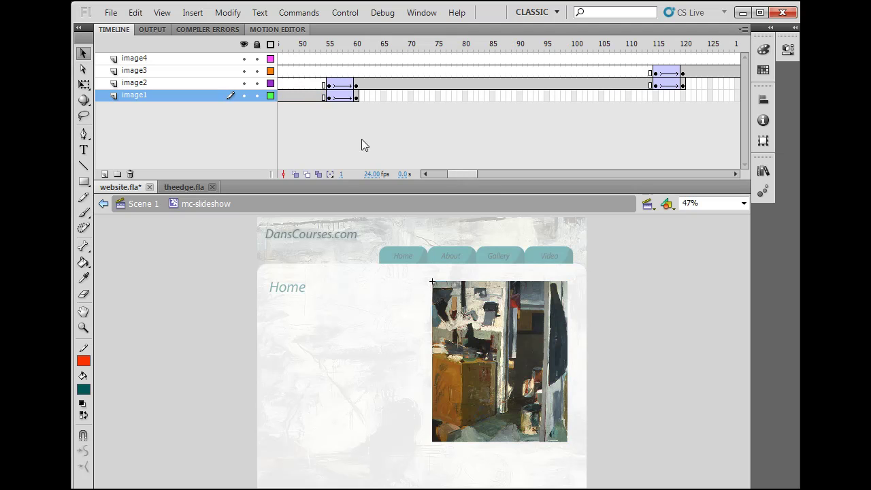
left_click(363, 100)
- Insert blank keyframes on the image1 layer at frames 61 and 235
right_click(362, 99)
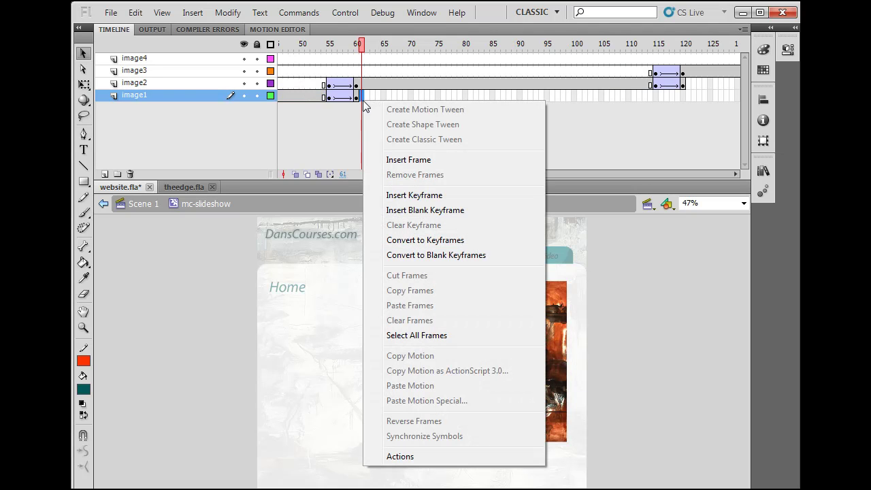
left_click(410, 209)
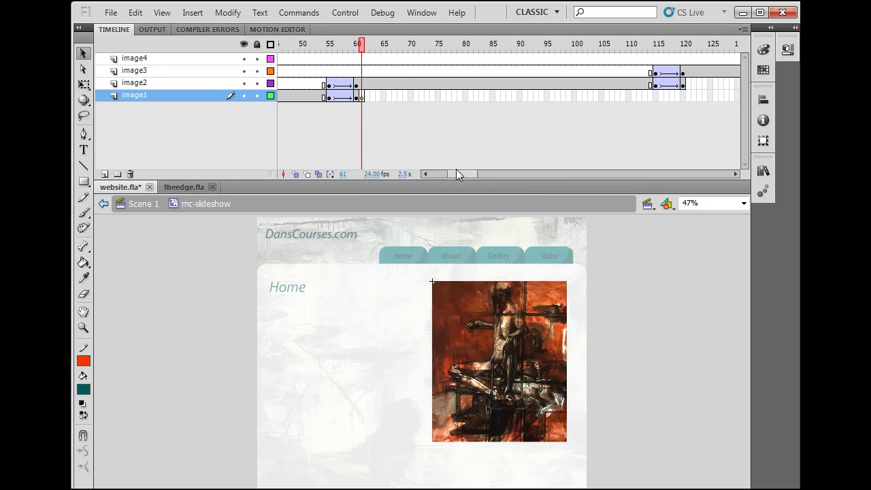
left_click_drag(458, 172, 522, 178)
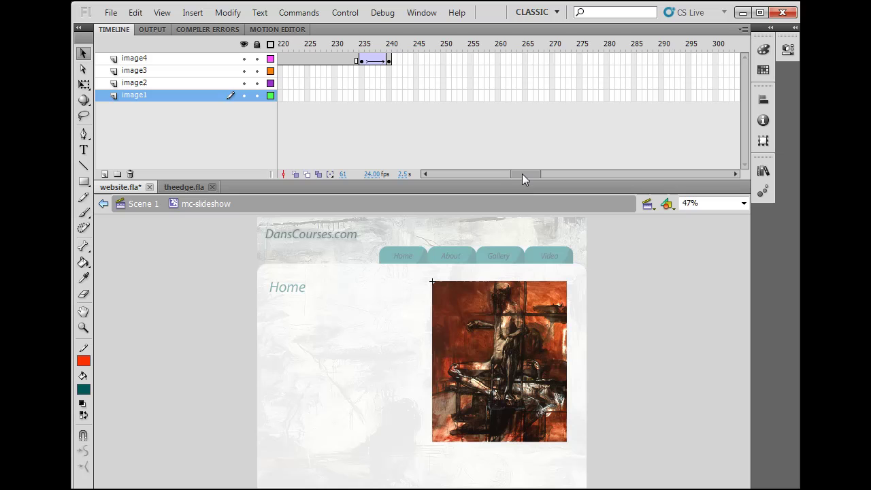
left_click(362, 96)
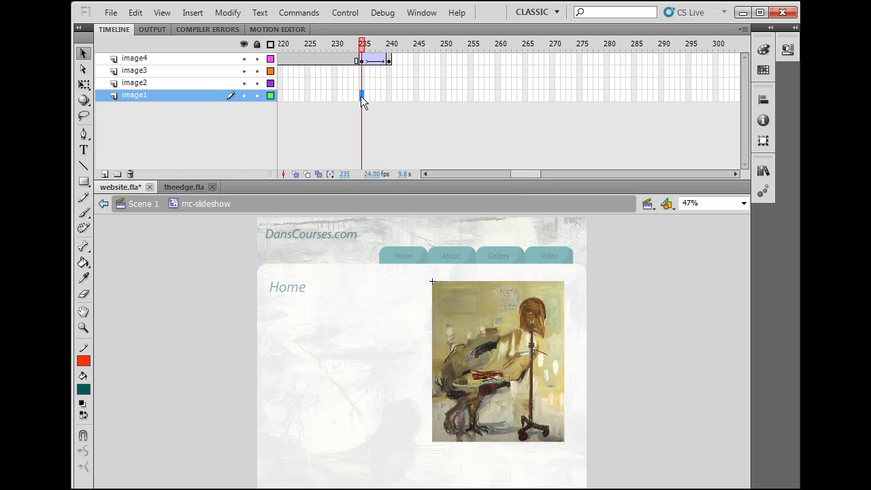
right_click(362, 96)
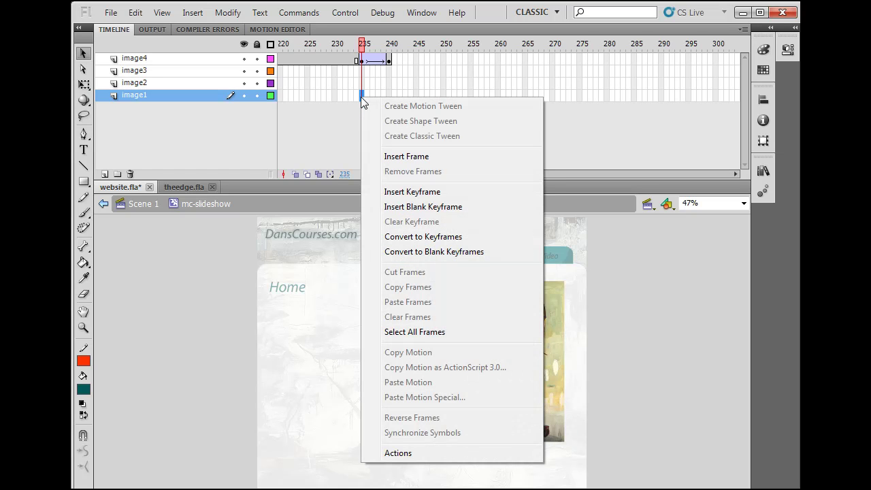
left_click(415, 208)
left_click(521, 167)
left_click_drag(505, 171, 526, 164)
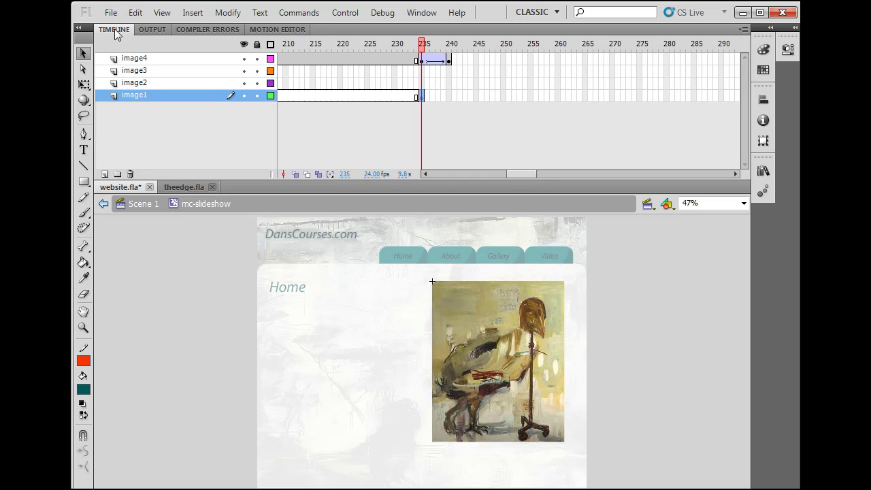
- Paste the painting in place at frame 235 on image1, hiding image4 to check it
left_click(135, 12)
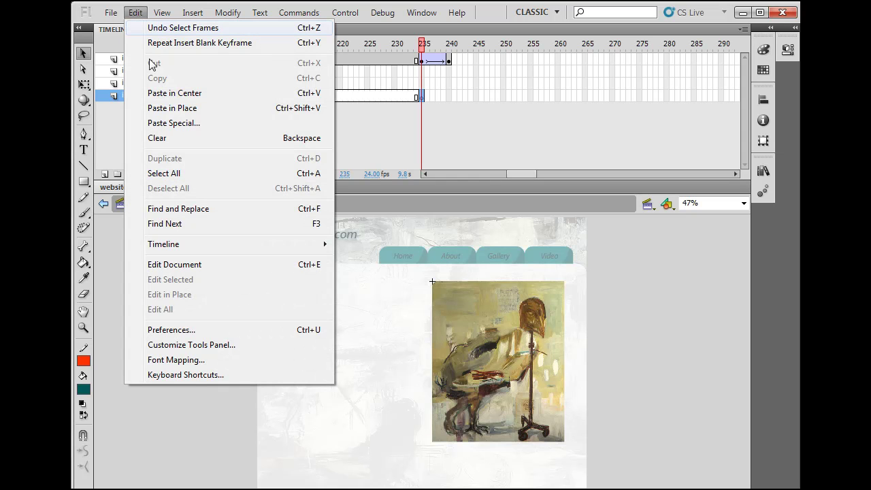
left_click(167, 108)
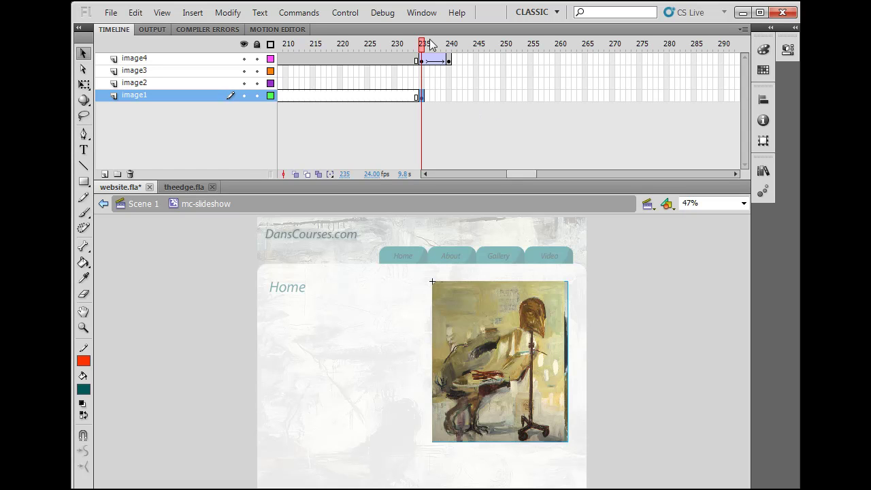
left_click(244, 60)
left_click(244, 60)
left_click(243, 60)
left_click(401, 135)
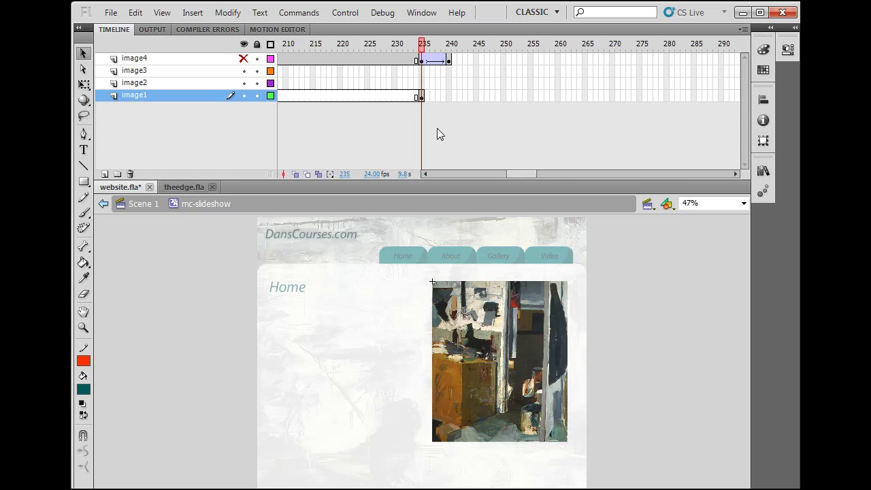
- Insert a blank keyframe at frame 61 on image1, toggling image4 to compare
left_click_drag(511, 171, 449, 173)
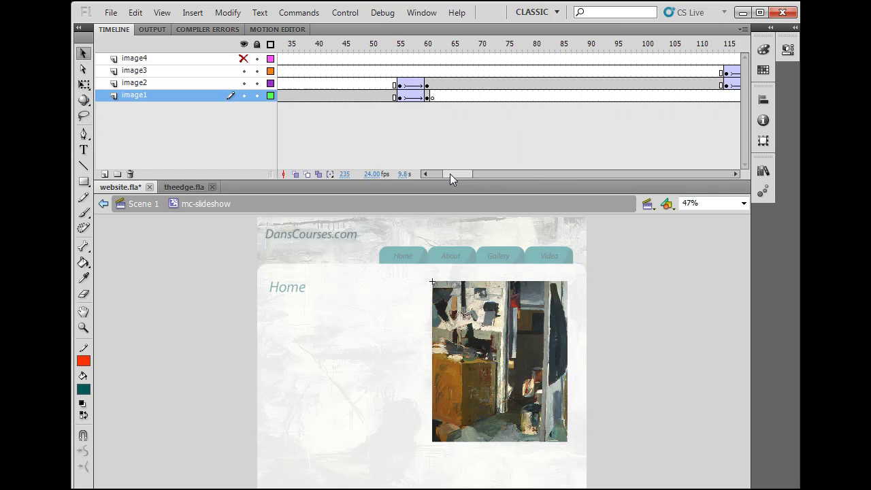
left_click(431, 98)
key("F7")
left_click_drag(460, 174, 517, 174)
left_click(243, 58)
left_click(244, 58)
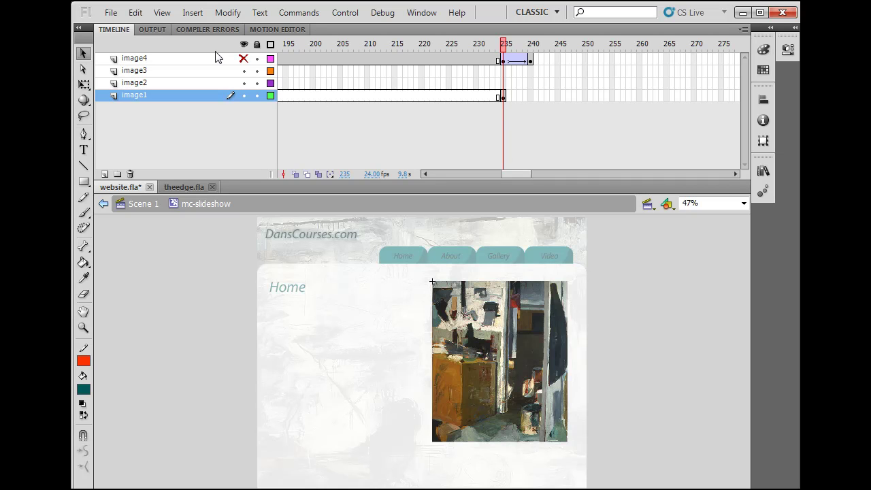
left_click(244, 59)
left_click(244, 58)
- Add a keyframe at frame 240 on image1 to hold the painting
left_click(478, 344)
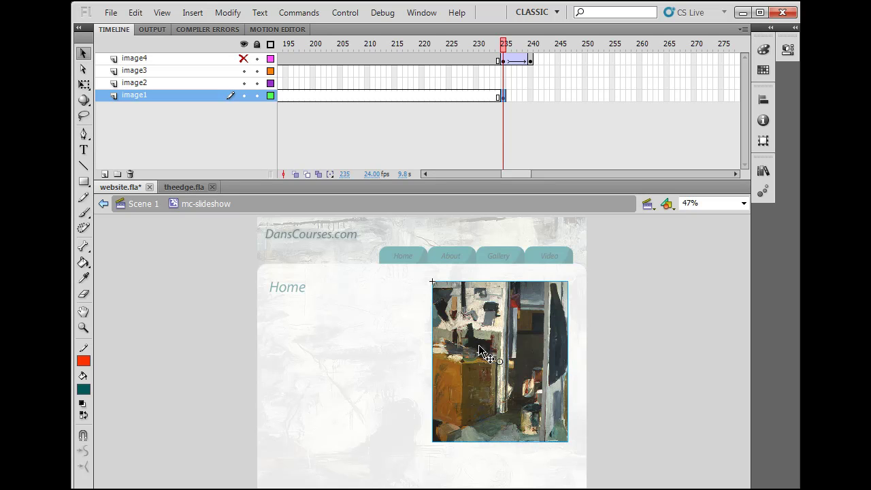
left_click(530, 96)
right_click(531, 96)
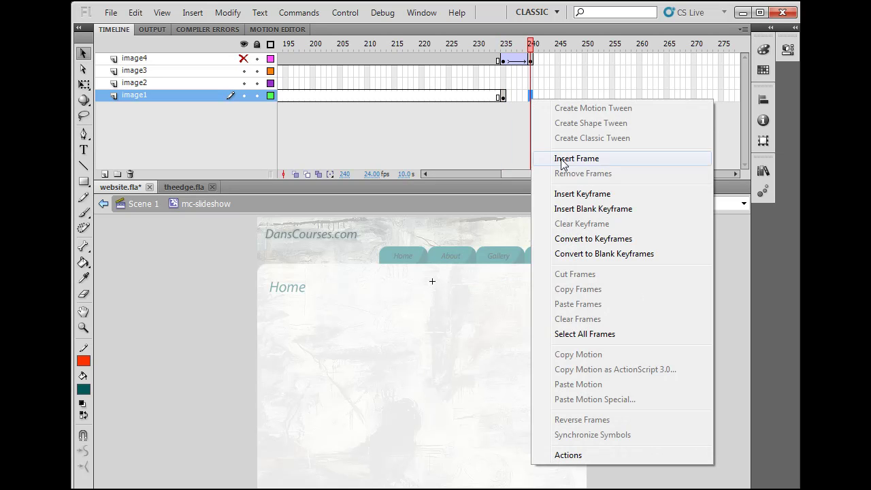
left_click(565, 194)
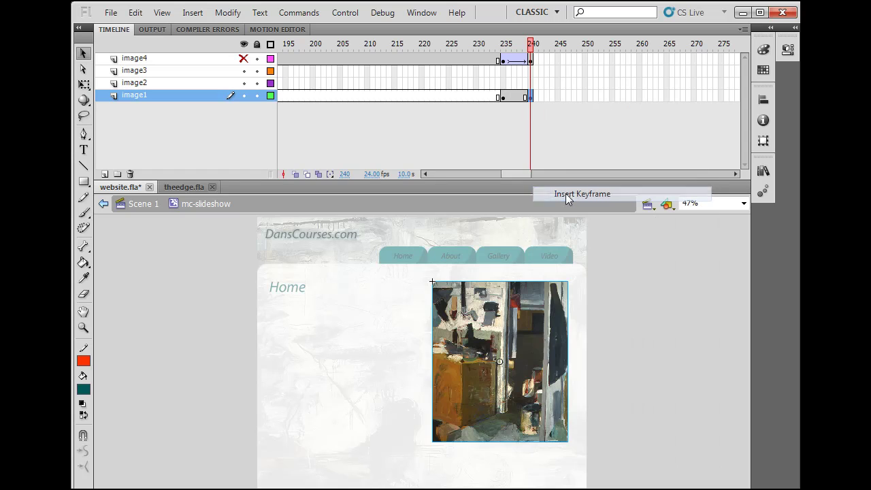
left_click(502, 98)
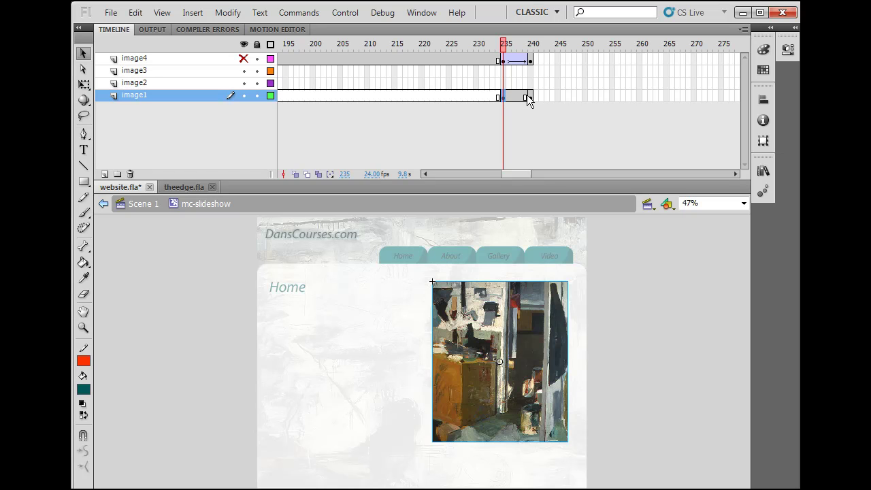
- Set the frame-235 painting to Alpha 0% and create a classic tween to frame 240
left_click(794, 29)
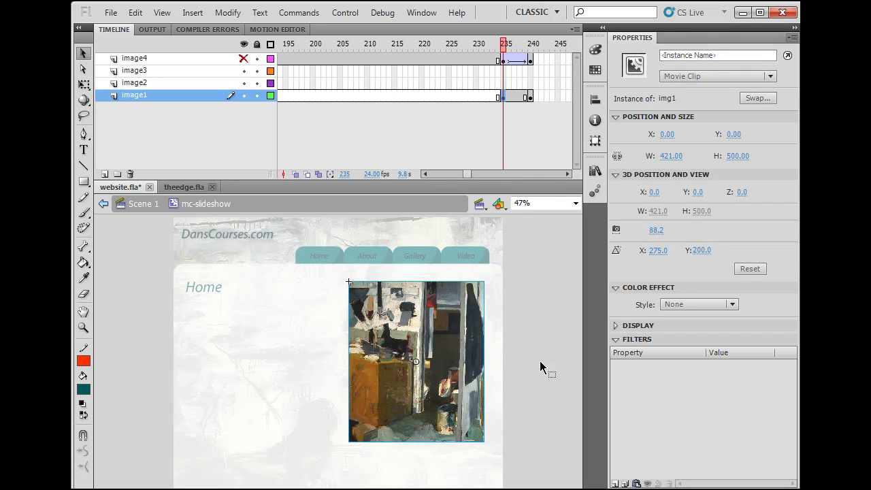
left_click(704, 307)
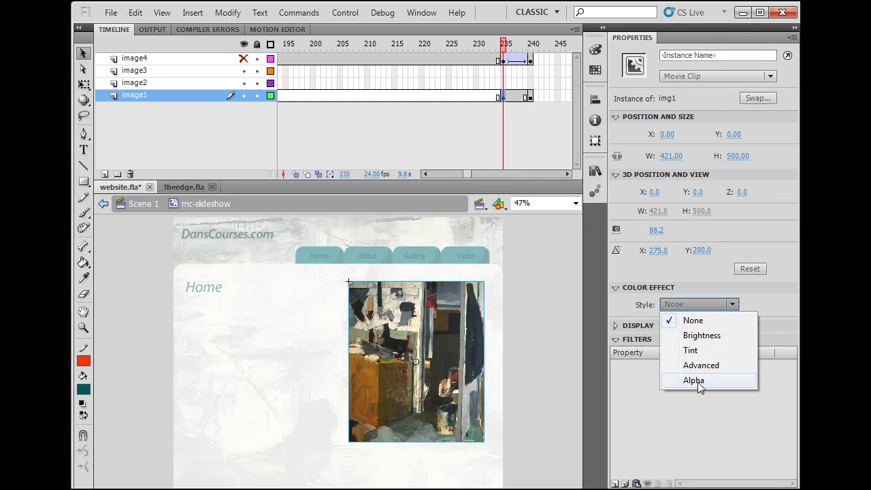
left_click(697, 380)
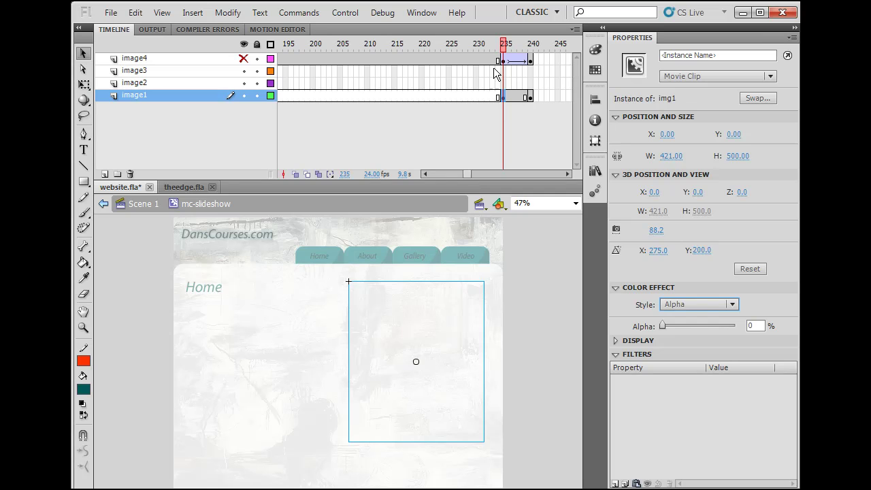
right_click(504, 98)
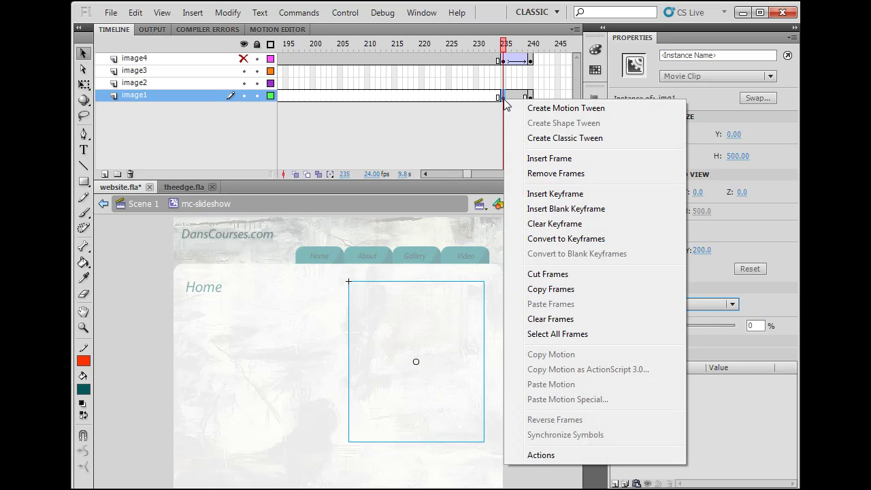
left_click(542, 139)
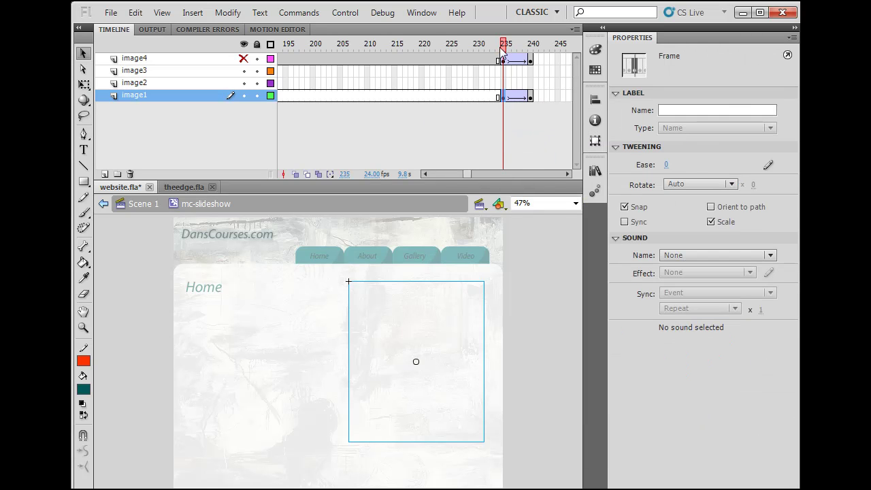
- Unhide image4, scrub frames 235–239 and test the movie with Ctrl+Enter
left_click(244, 58)
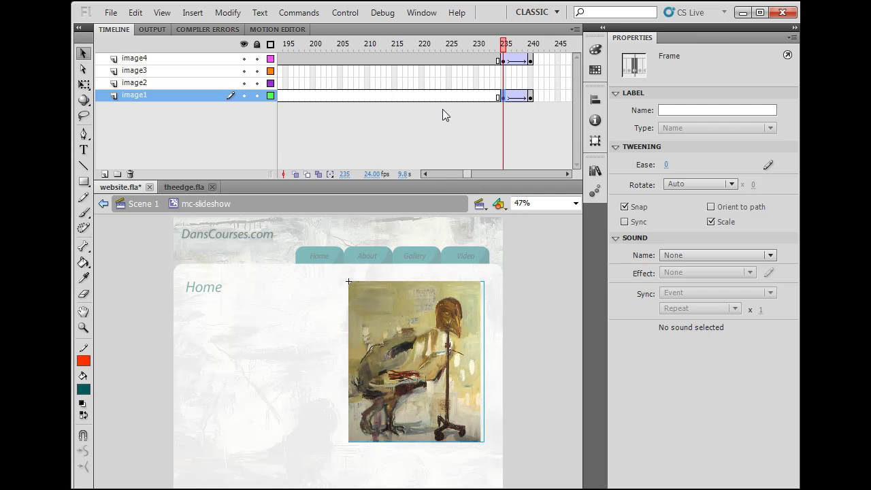
left_click_drag(504, 46, 537, 46)
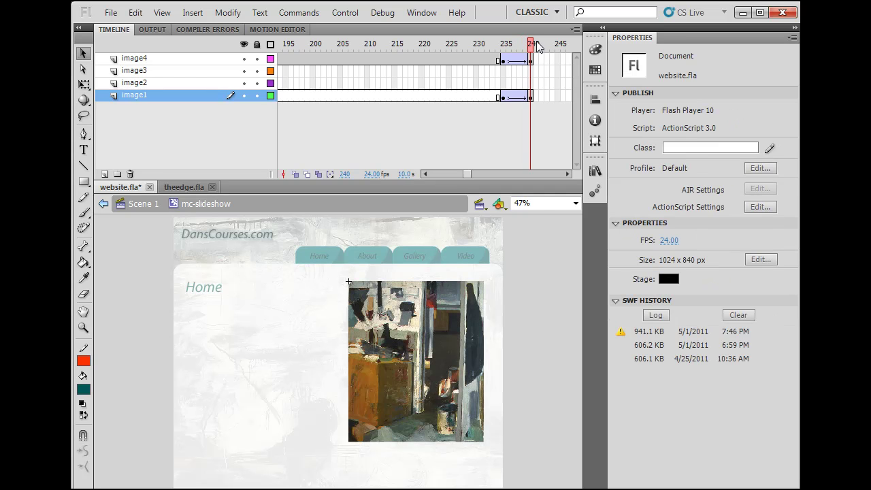
key("ctrl+Return")
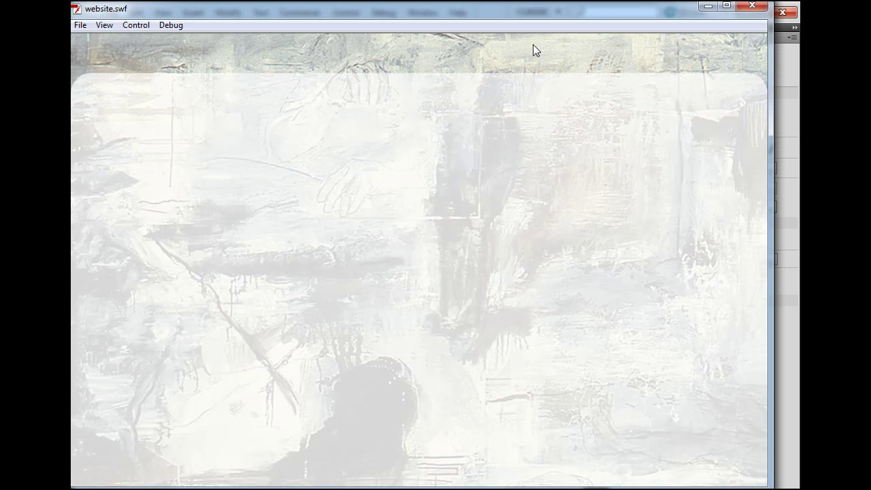
left_click_drag(500, 14, 506, 15)
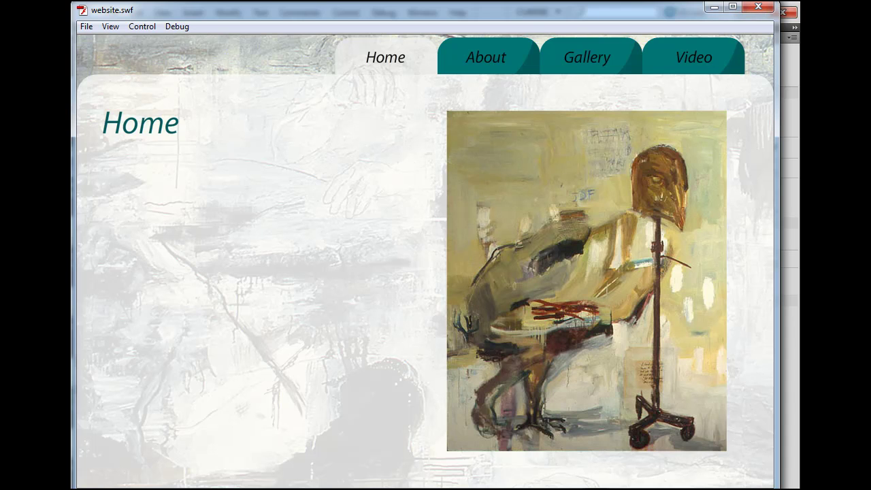
left_click(758, 7)
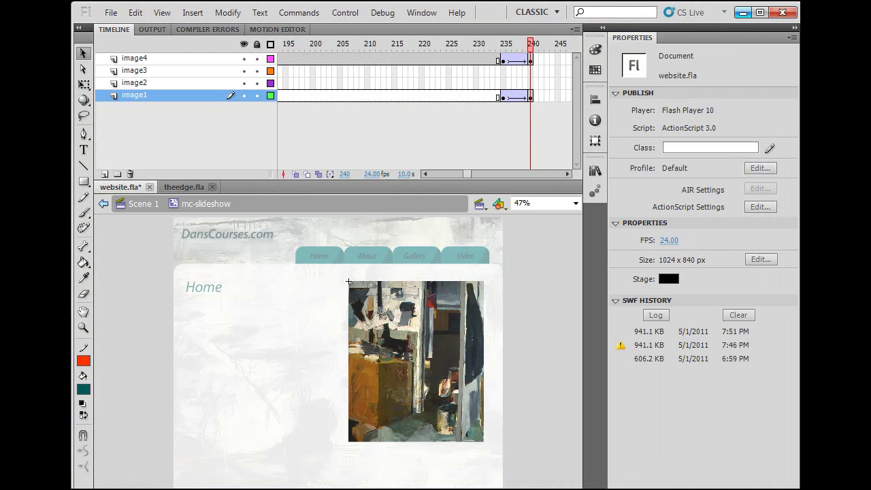
left_click(194, 489)
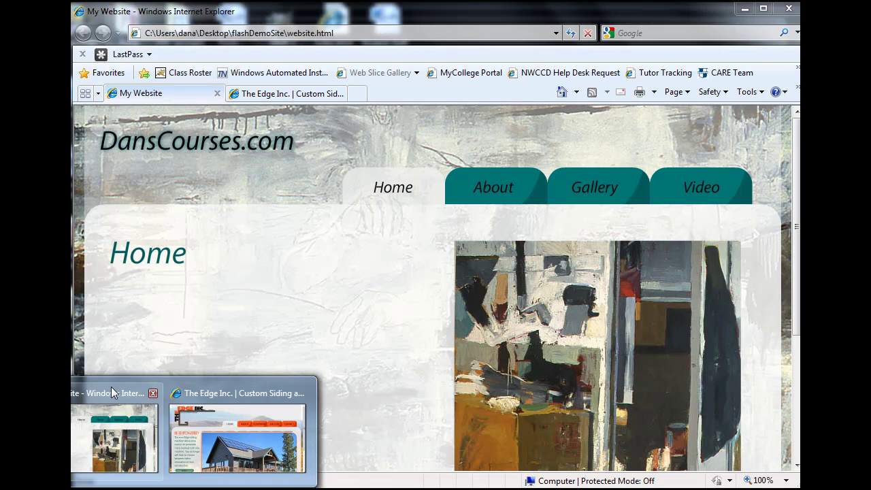
- Switch to the My Website window and refresh it to load the new slideshow movie
left_click(111, 386)
left_click(571, 33)
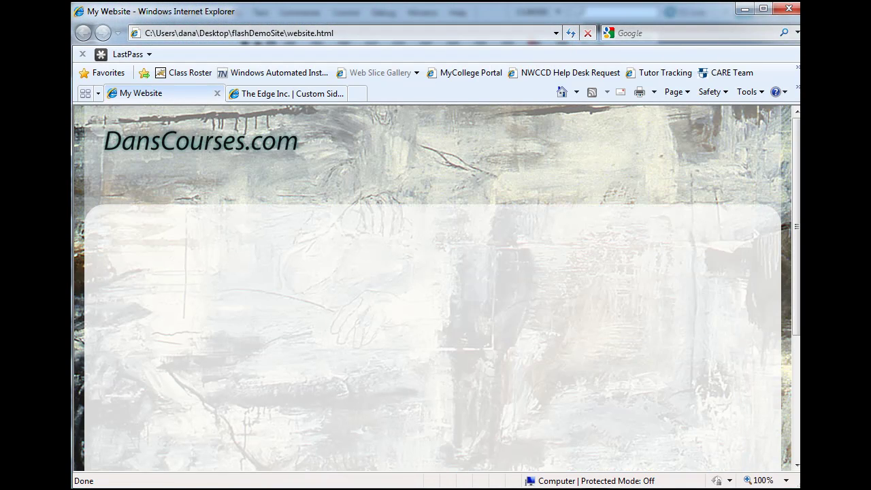
mouse_move(798, 135)
left_mouse_down()
mouse_move(796, 257)
mouse_move(796, 135)
left_mouse_up()
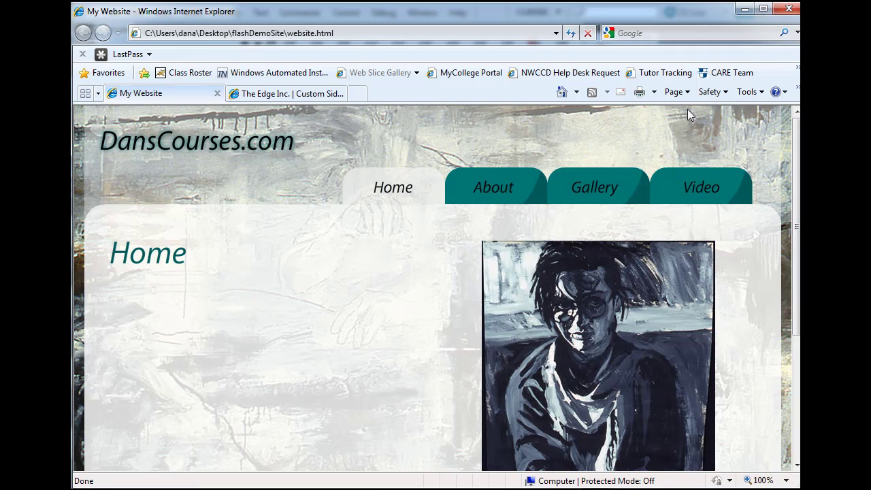